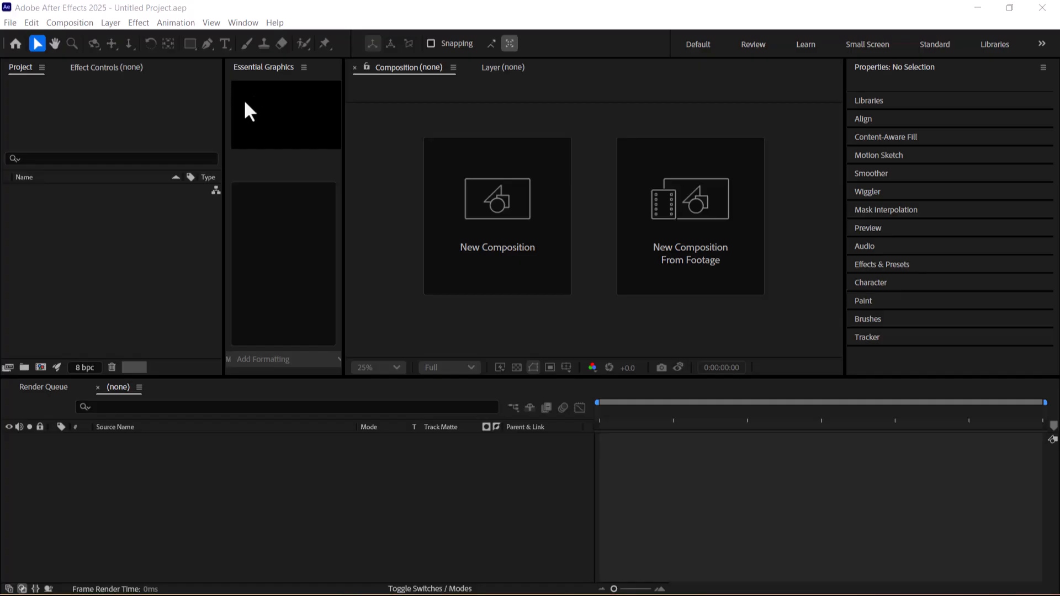
Look over the Project, Effect Controls, Composition and Layer panels and the commands for files and editing
left_click(89, 255)
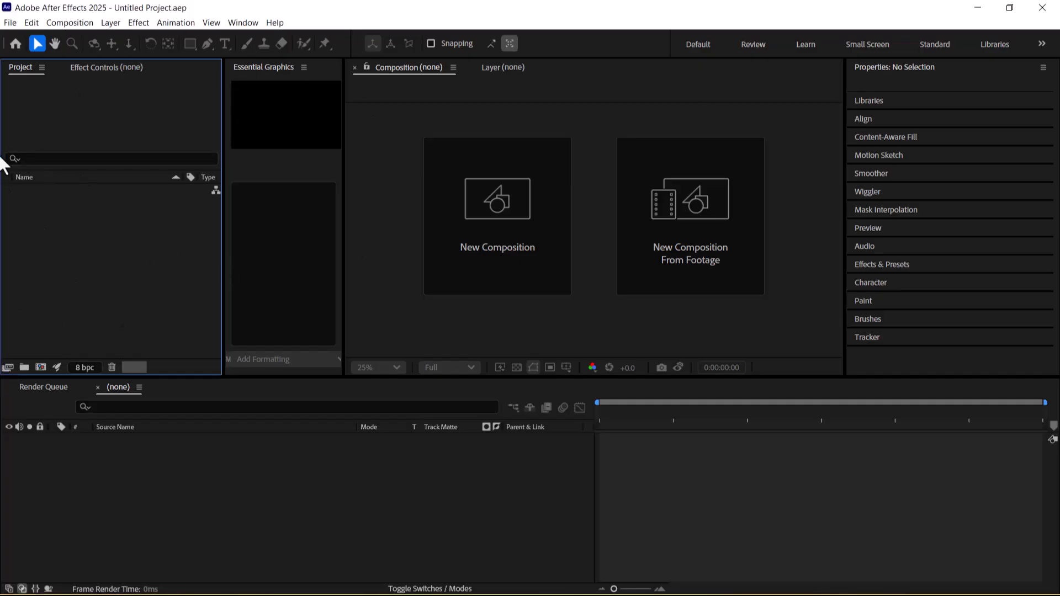
left_click(106, 67)
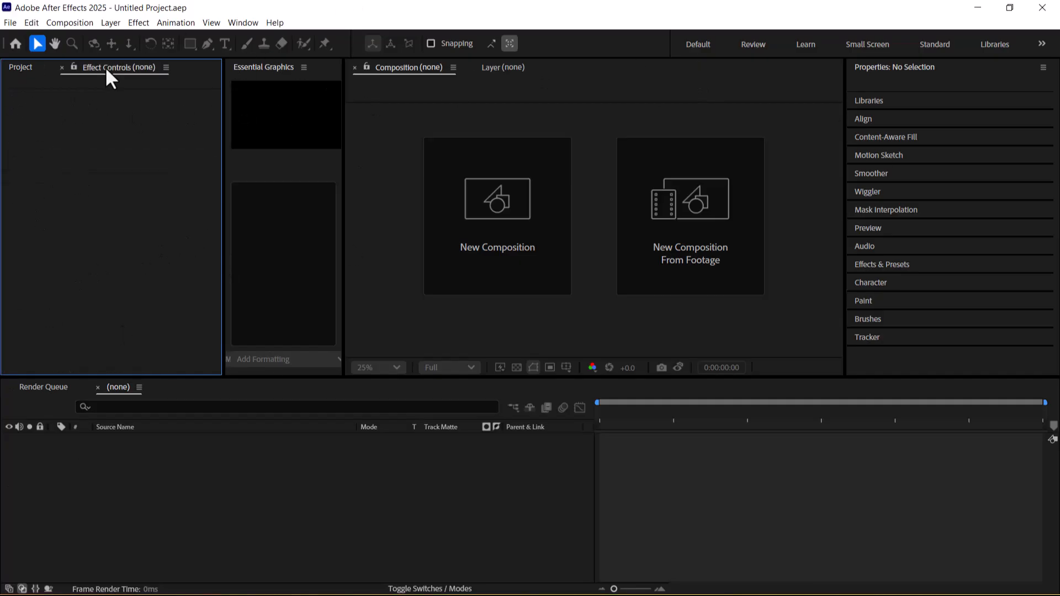
left_click(23, 69)
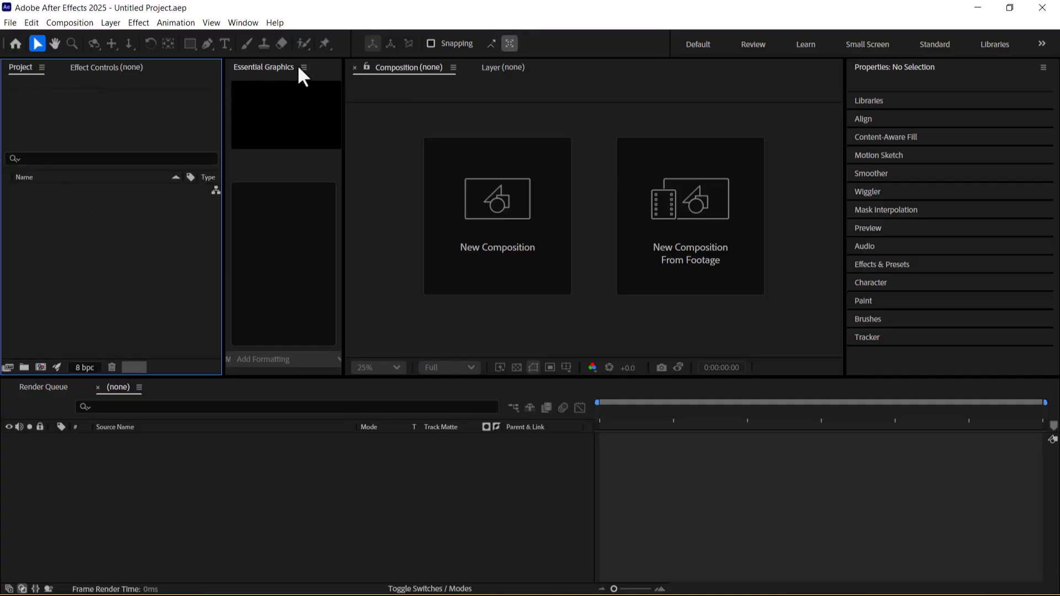
left_click(393, 71)
left_click(521, 73)
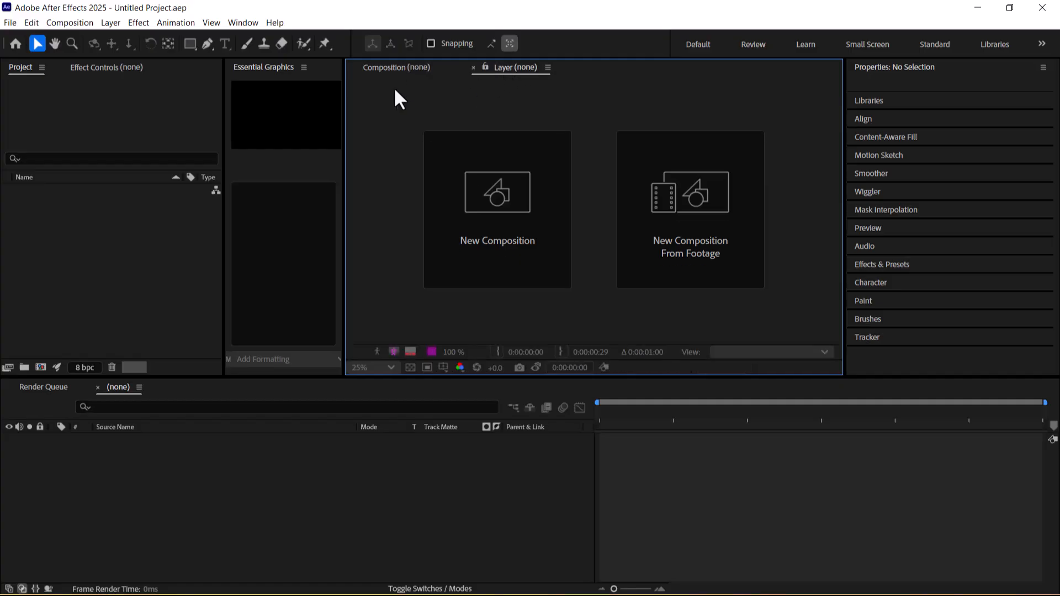
left_click(384, 72)
left_click(6, 23)
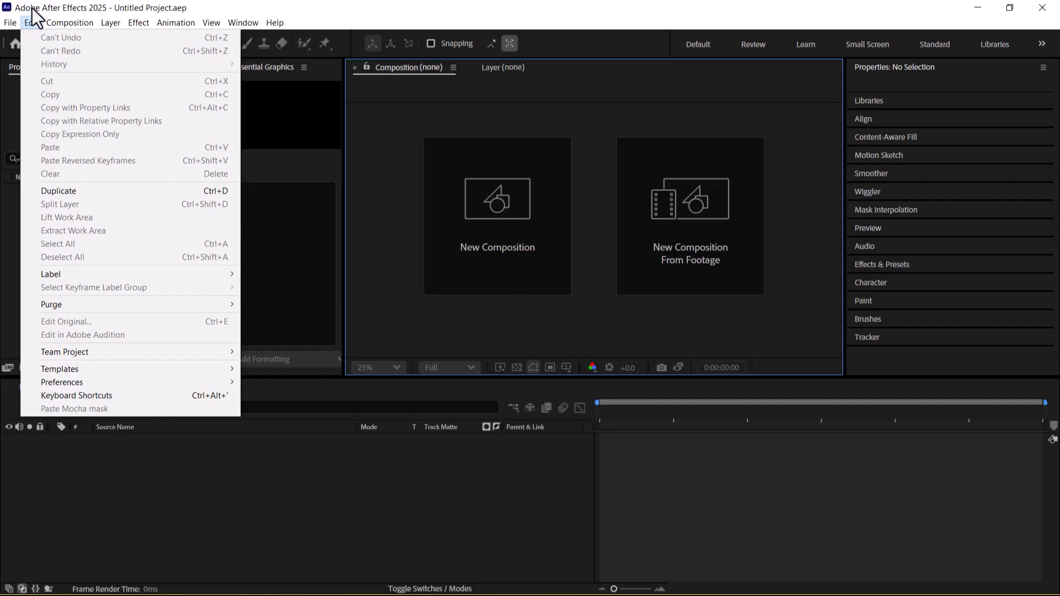
left_click(31, 21)
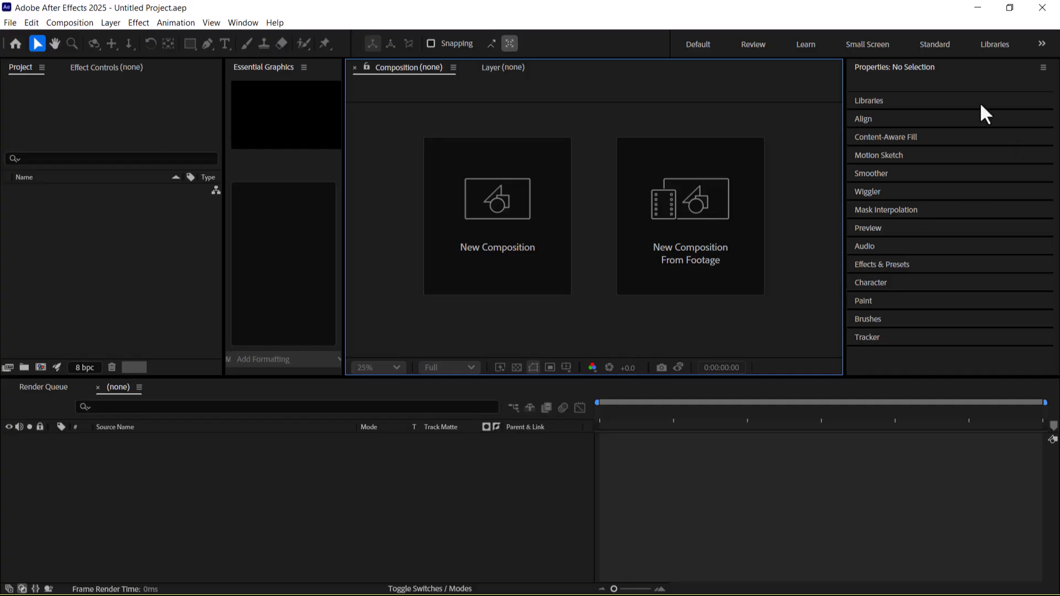
Try out the Default, Review, Learn, Small Screen, Standard and Libraries workspaces, and settle on Review
left_click(698, 46)
left_click(751, 47)
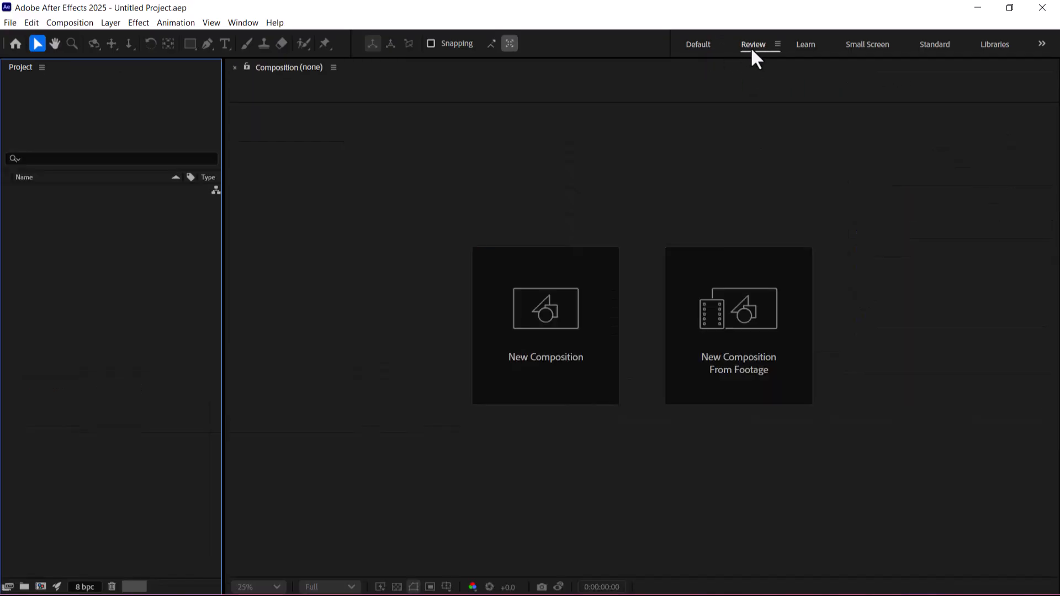
left_click(806, 48)
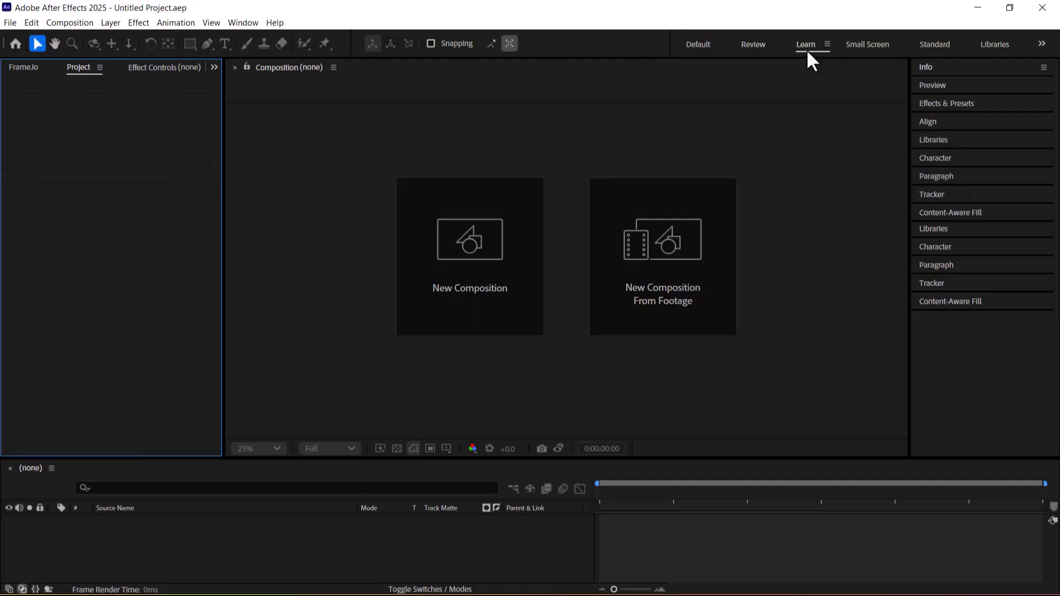
left_click(871, 46)
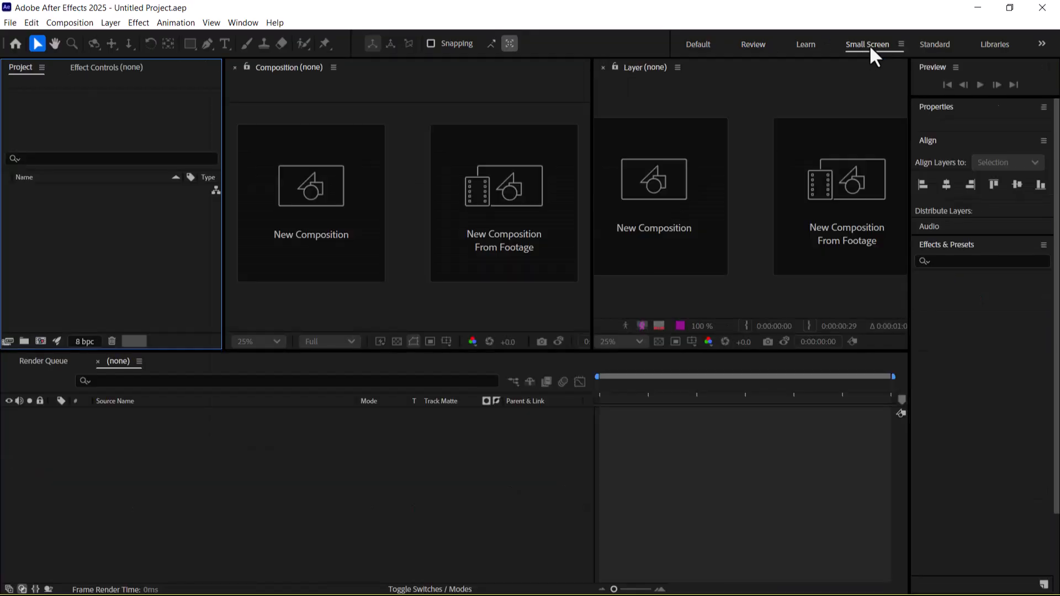
left_click(938, 43)
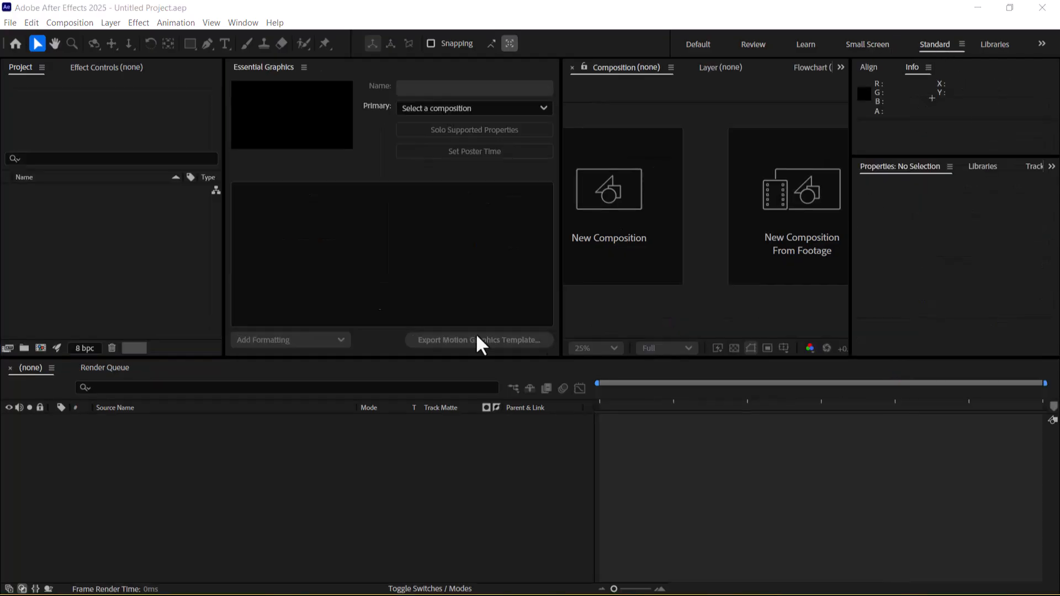
left_click(994, 46)
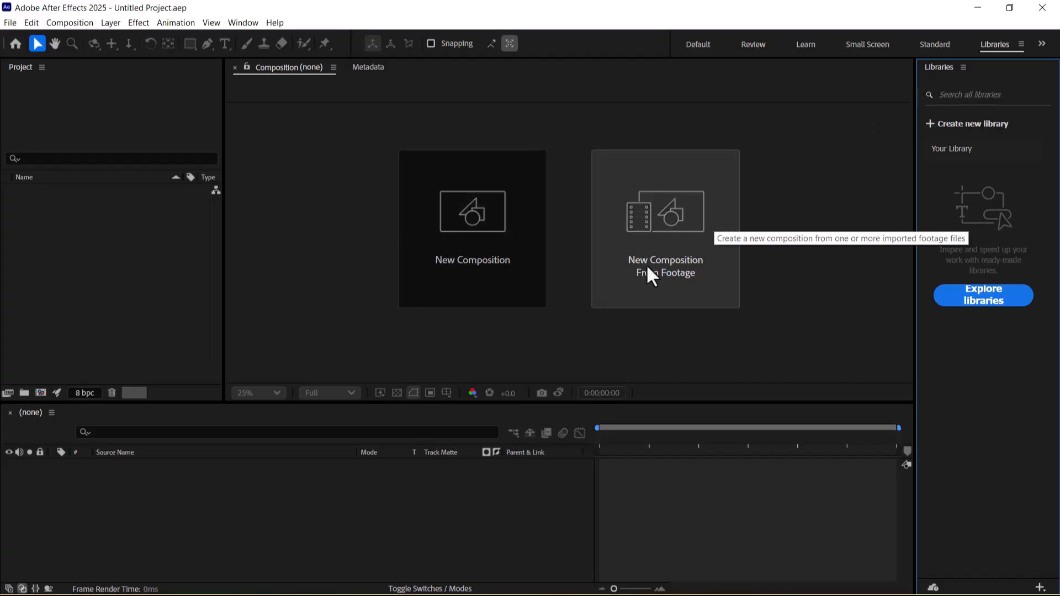
left_click(707, 44)
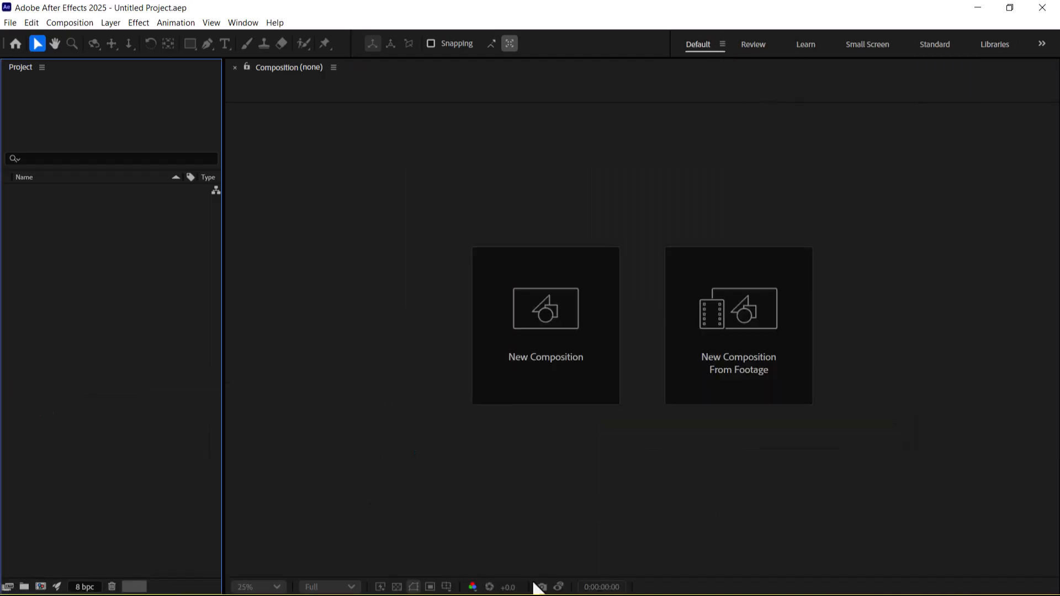
left_click(746, 47)
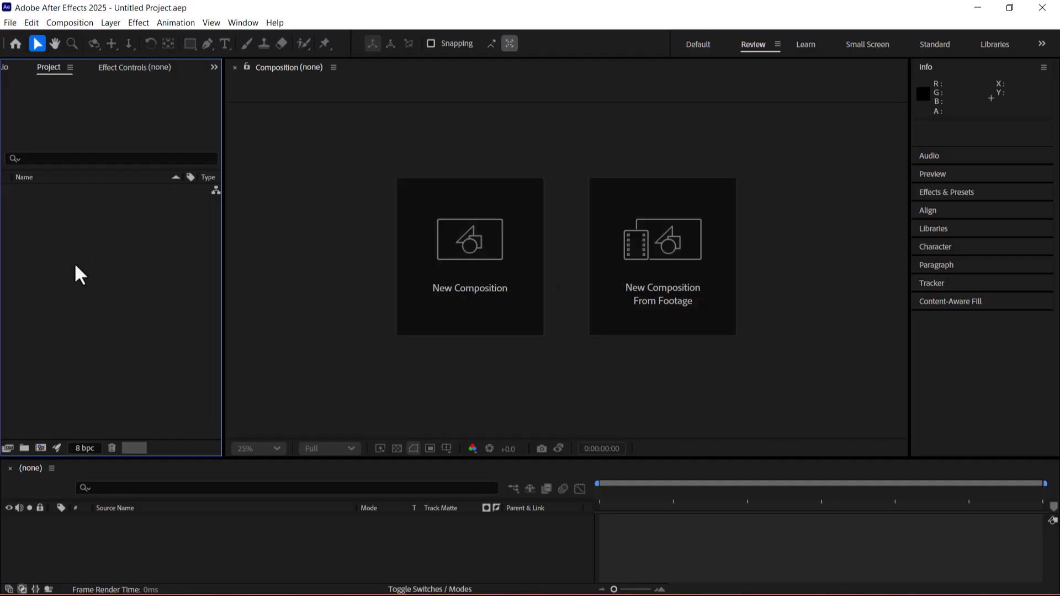
Start a new composition from the Project panel and name it Animation
right_click(108, 321)
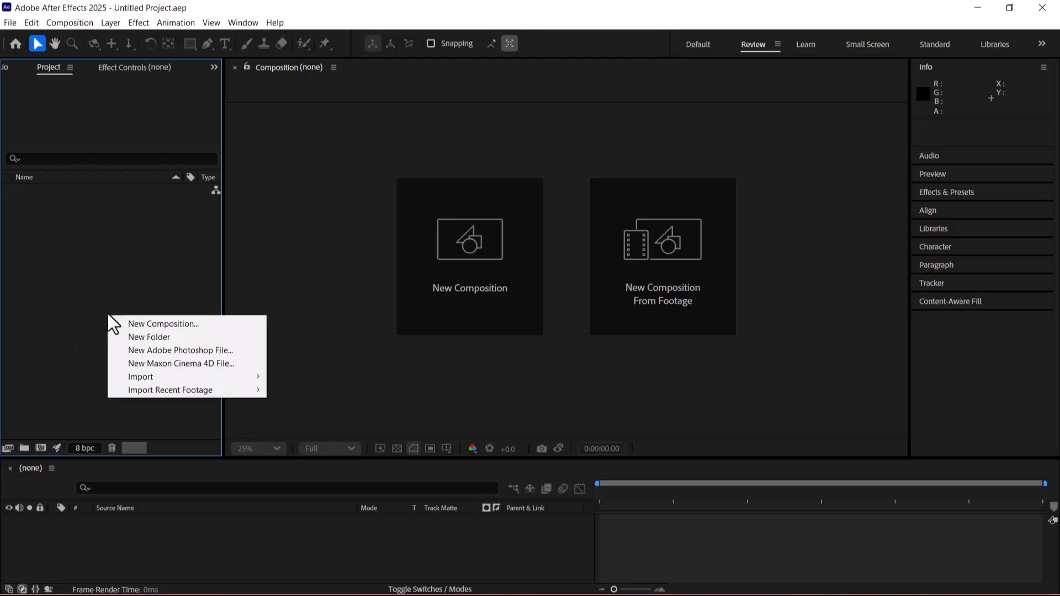
right_click(100, 246)
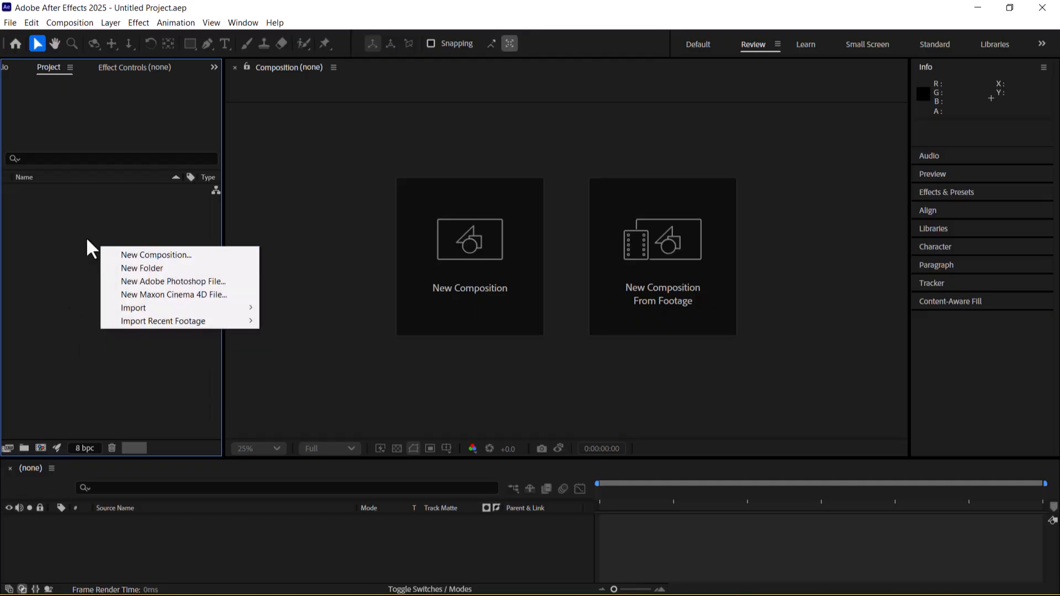
left_click(61, 280)
right_click(95, 286)
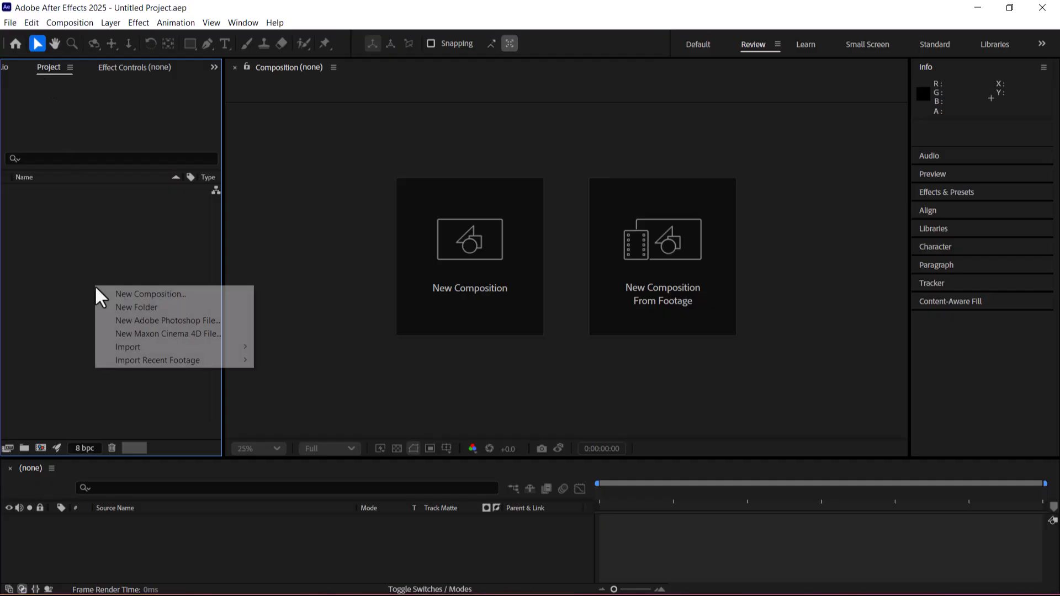
left_click(137, 296)
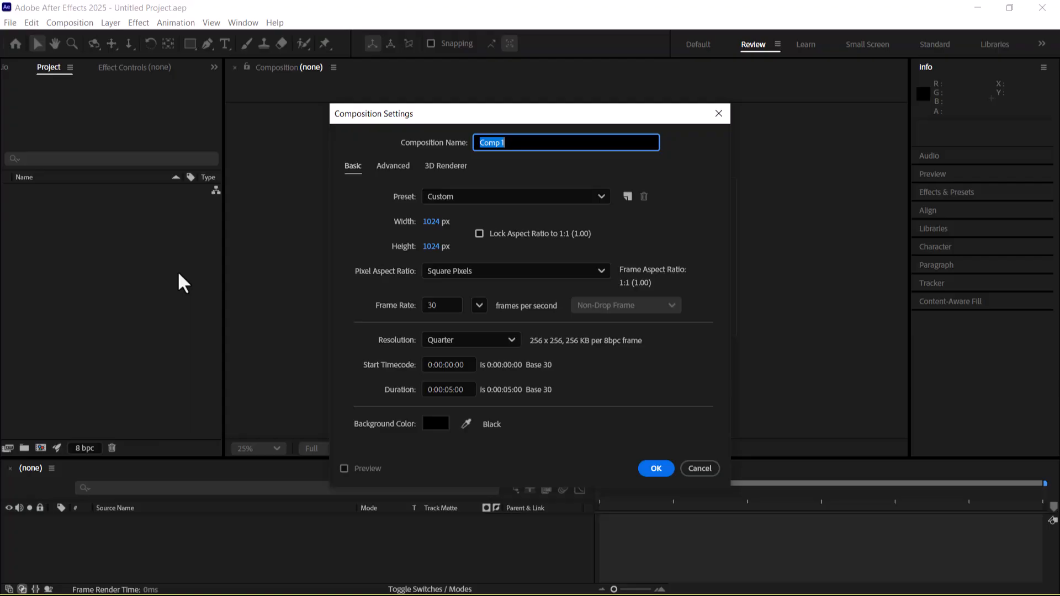
type("Animation")
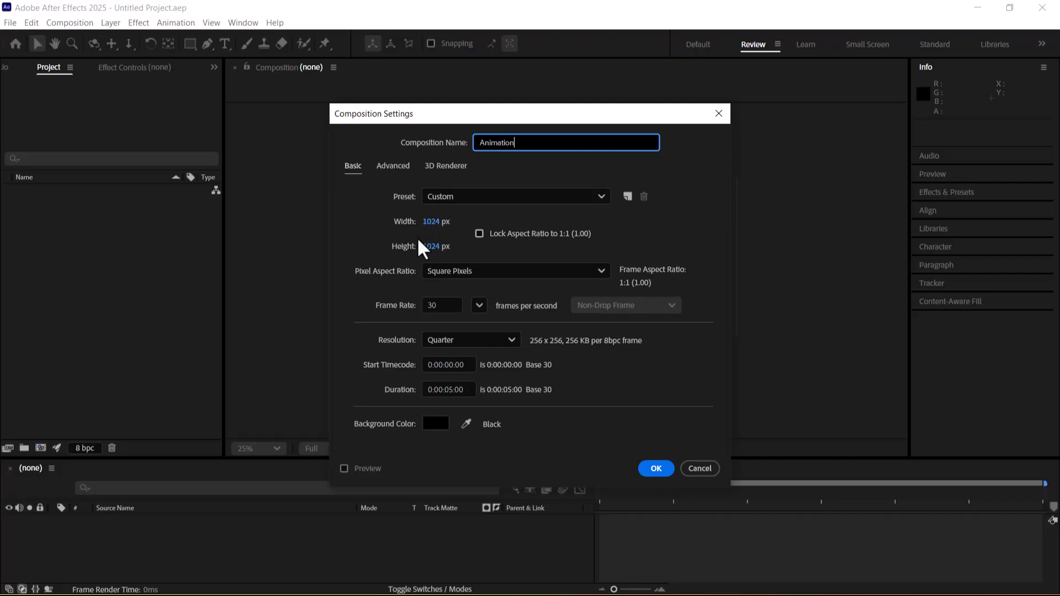
Try the HD 1920x1080 24 fps preset and switch the composition to Social Media Portrait HD 1080x1920 30 fps
left_click(465, 197)
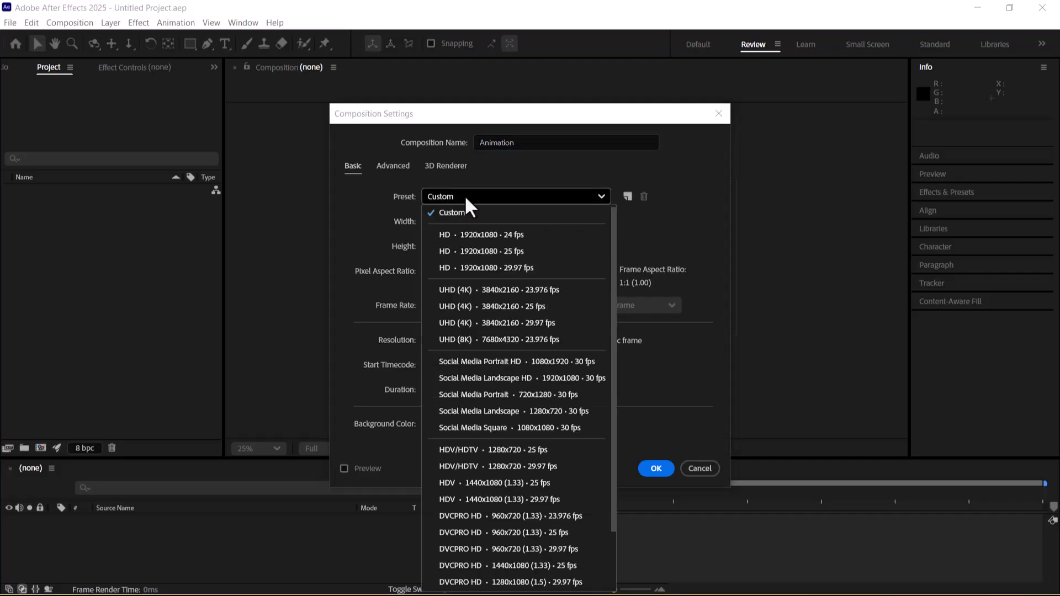
left_click(463, 237)
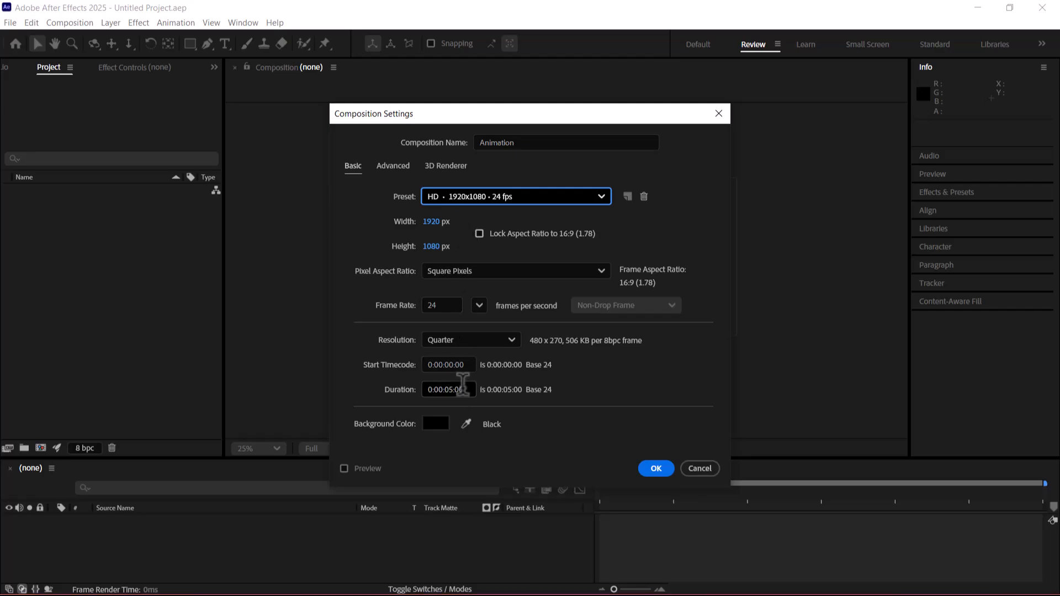
left_click(518, 196)
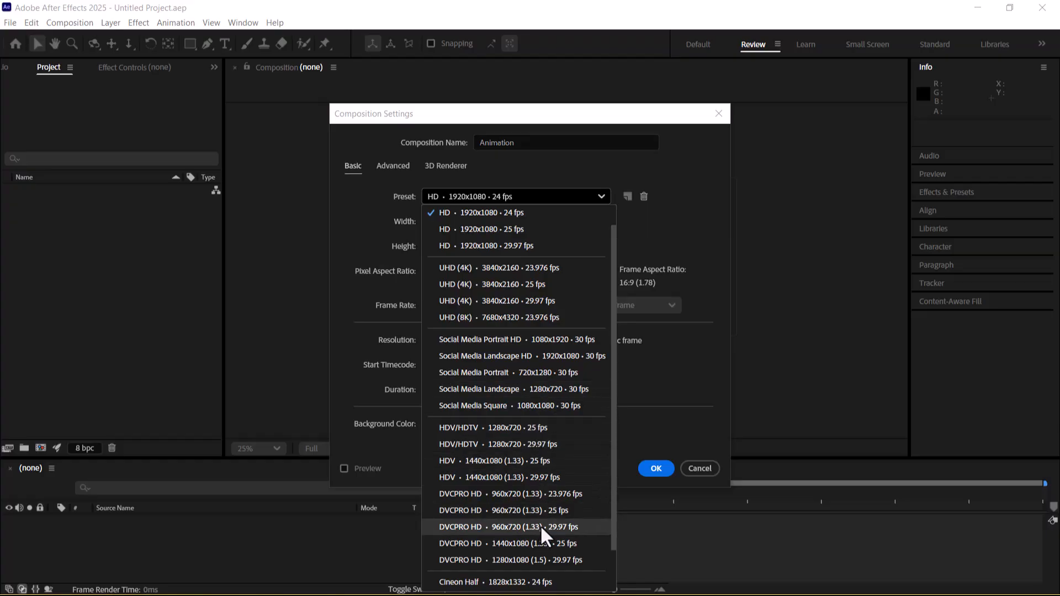
left_click(551, 340)
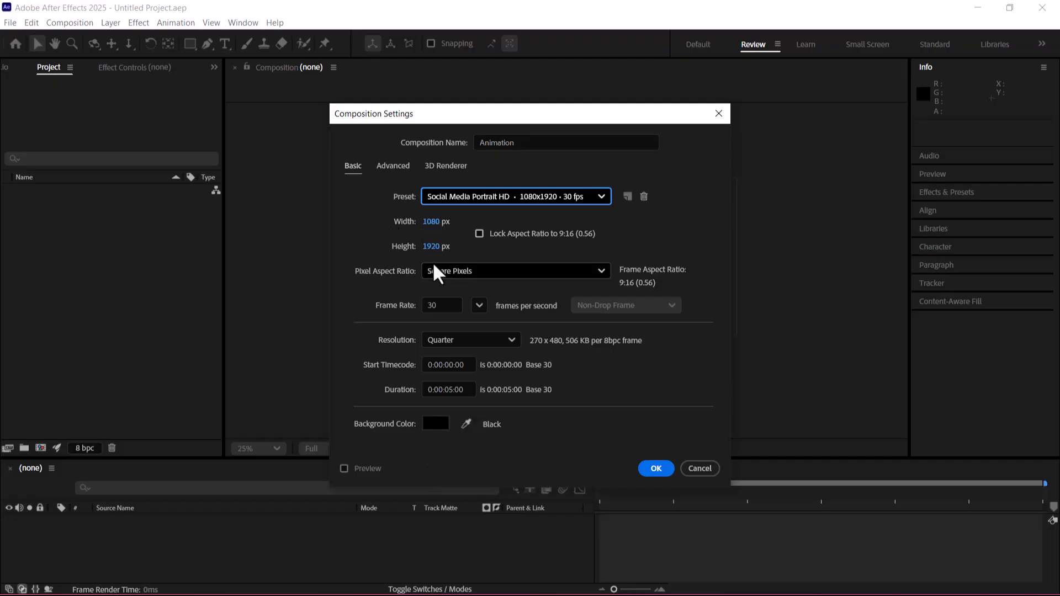
Review the pixel aspect ratio options, keeping Square Pixels, and set the composition's frame rate to 24 fps
left_click(499, 273)
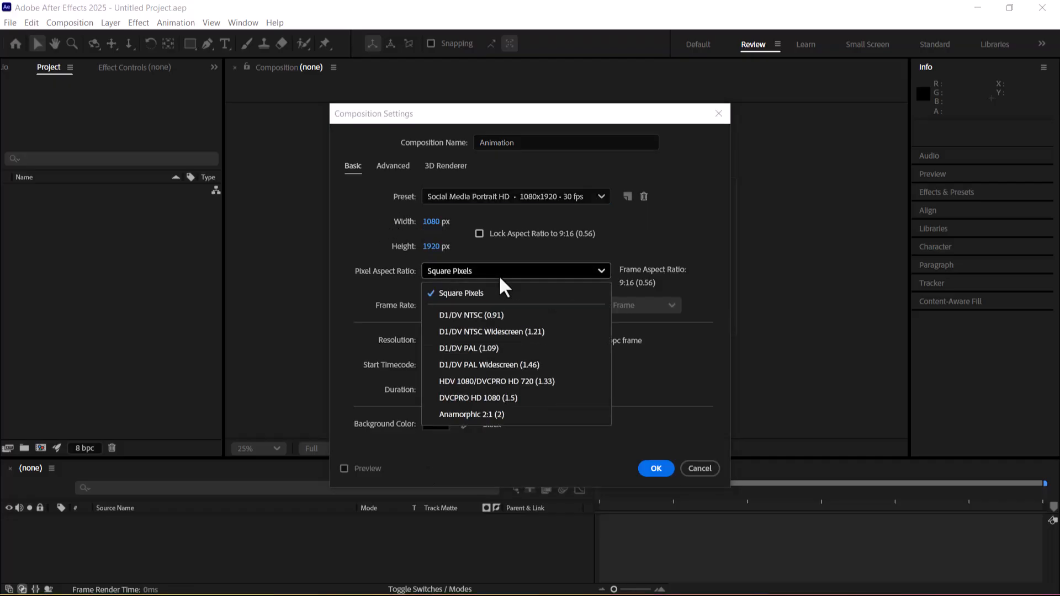
left_click(499, 275)
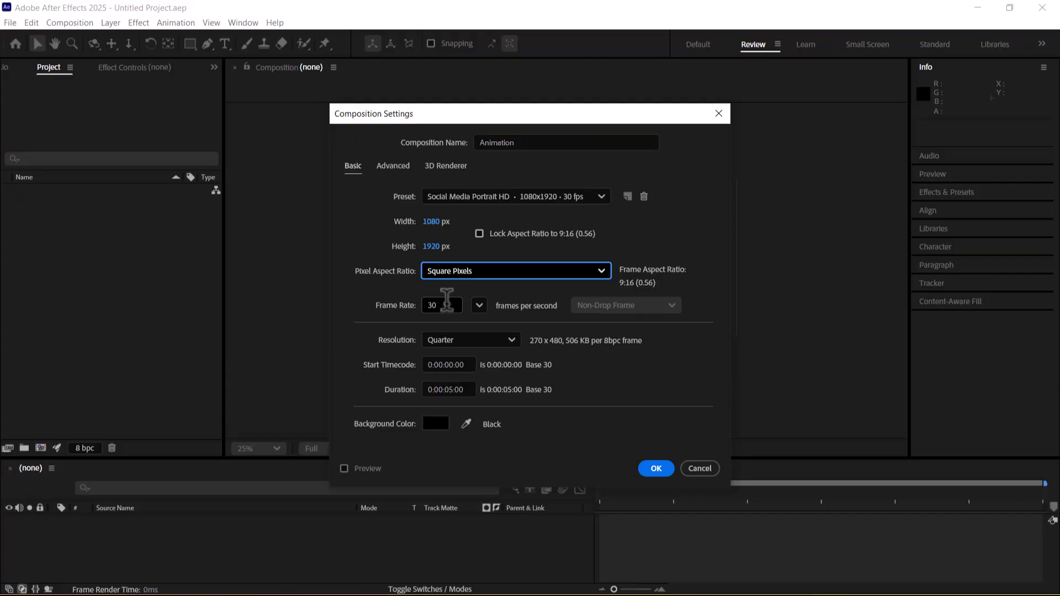
left_click(445, 303)
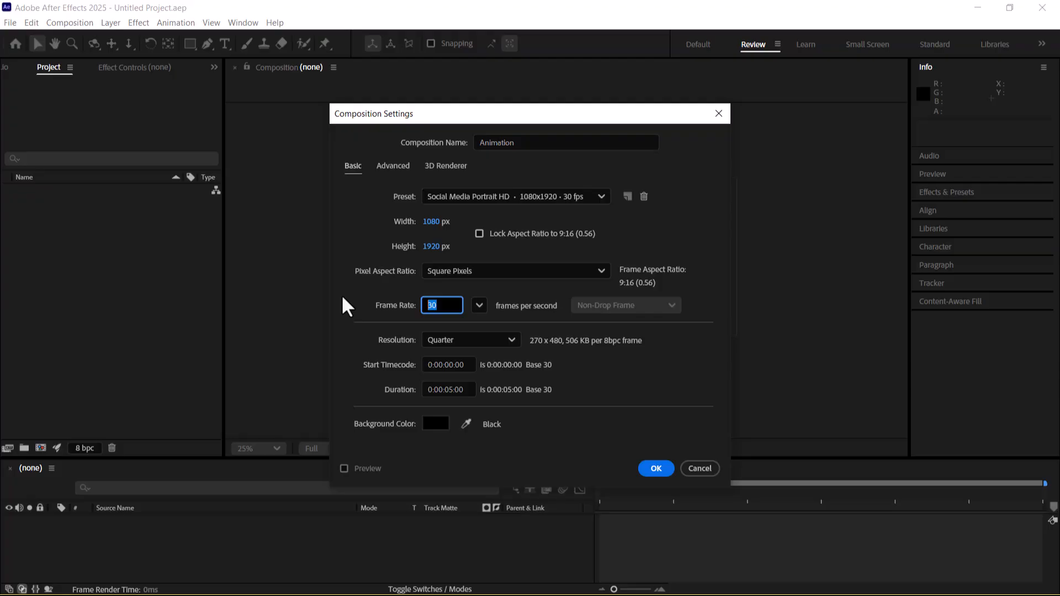
type("24")
Switch to Calculator and multiply 5 by 24 to work out the frames in five seconds at 24 fps
key("super")
type("ca")
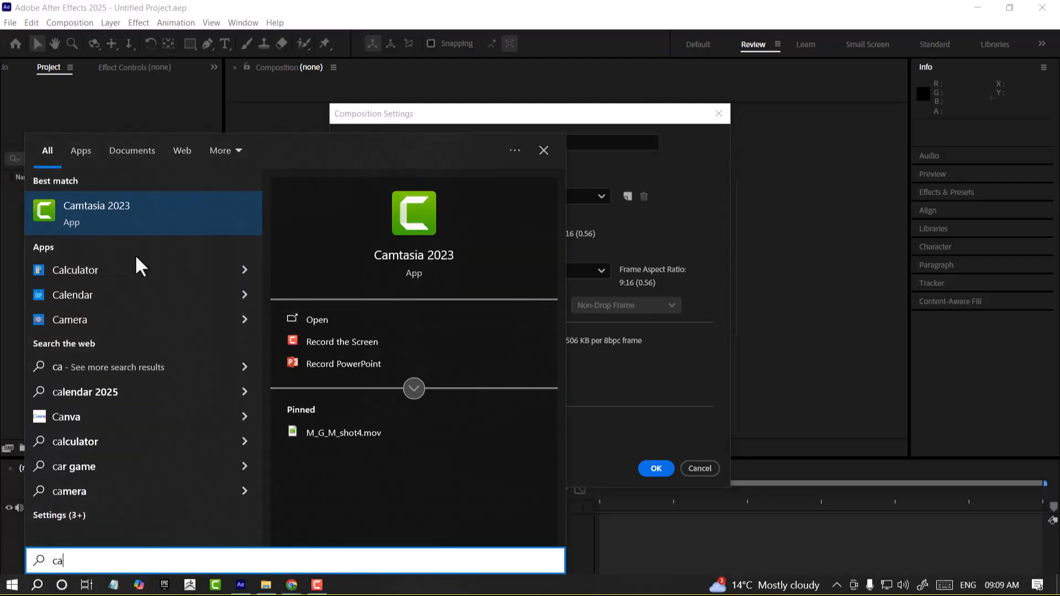
left_click(106, 274)
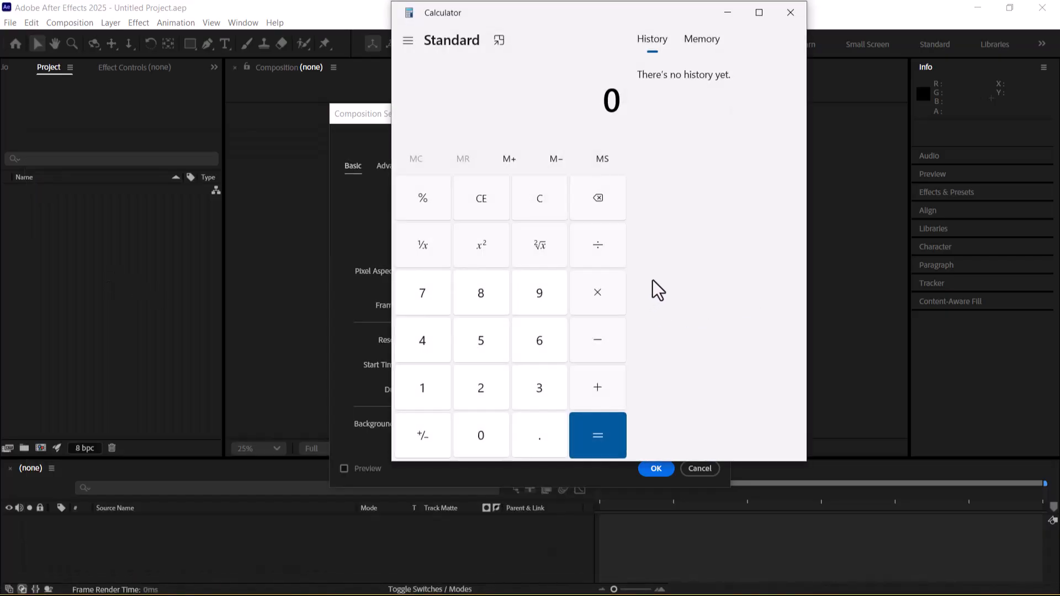
left_click(481, 339)
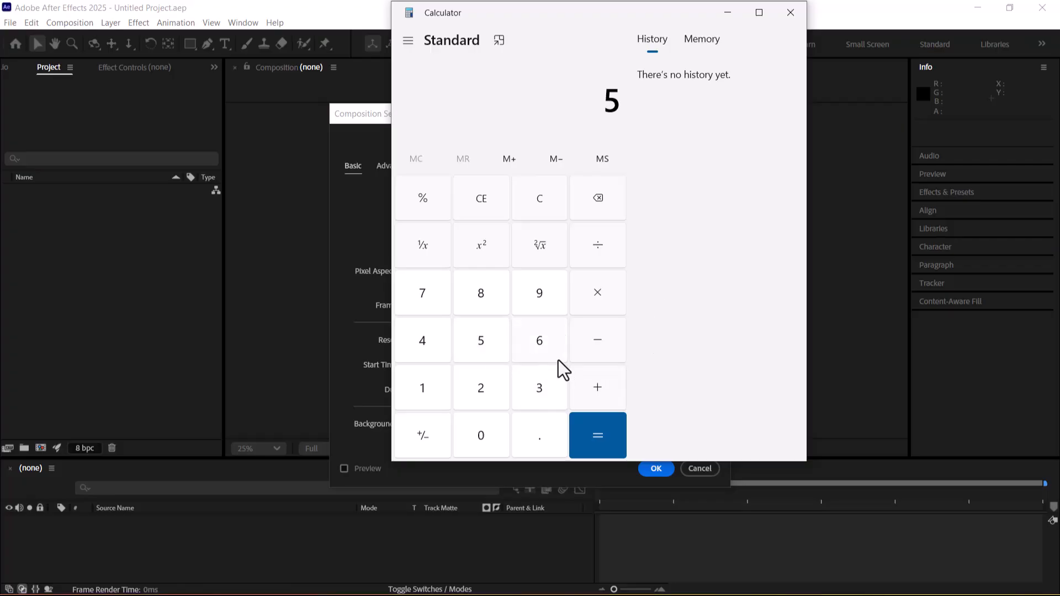
left_click(601, 295)
left_click(485, 389)
left_click(414, 335)
left_click(586, 432)
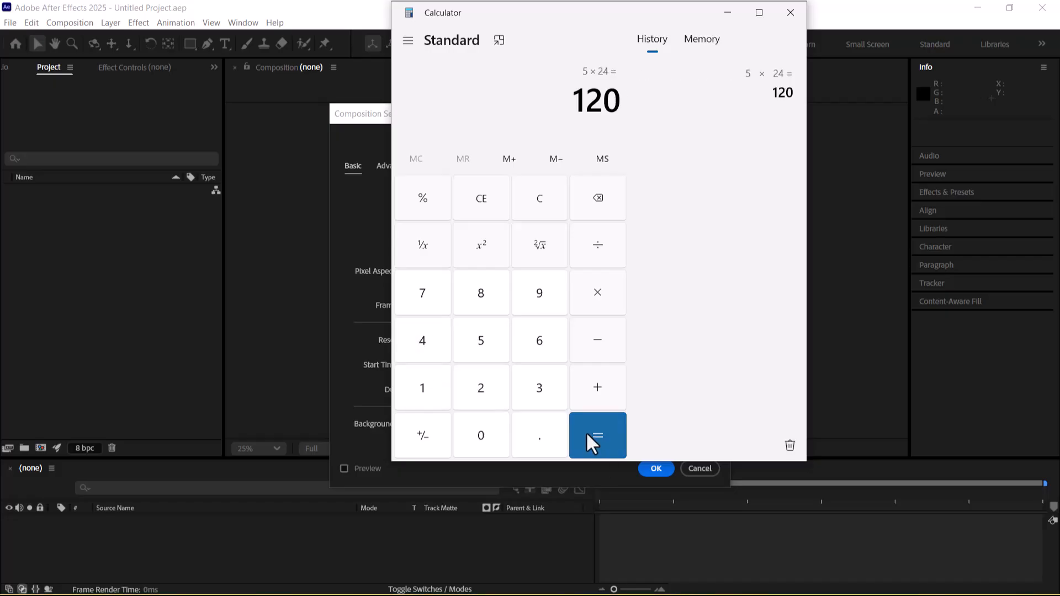
Multiply 5 by 30 for the frames in five seconds at 30 fps, and close Calculator
left_click(547, 205)
left_click(482, 348)
left_click(593, 300)
left_click(539, 392)
left_click(482, 442)
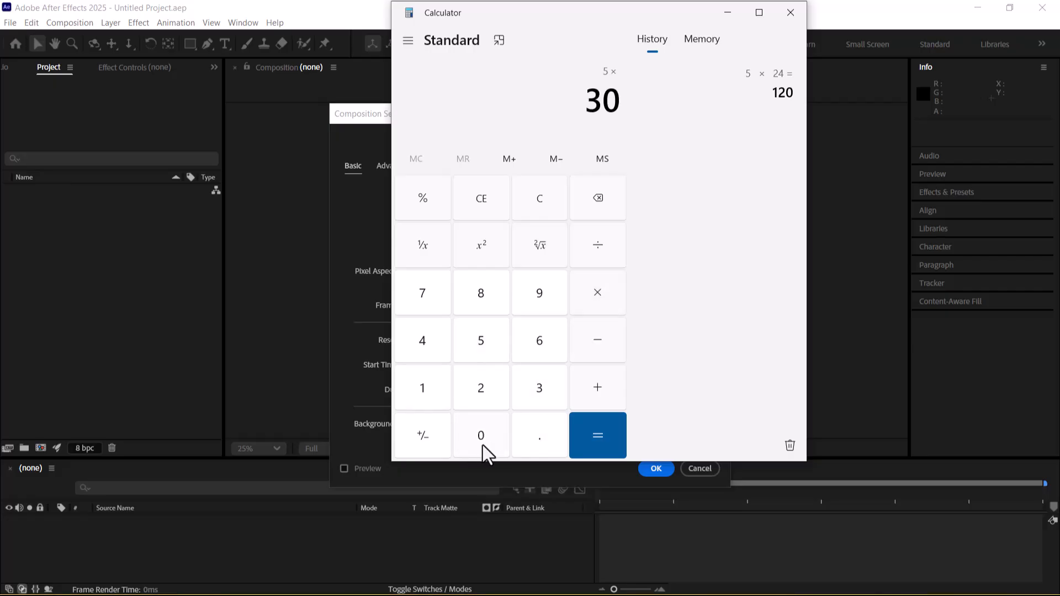
left_click(610, 437)
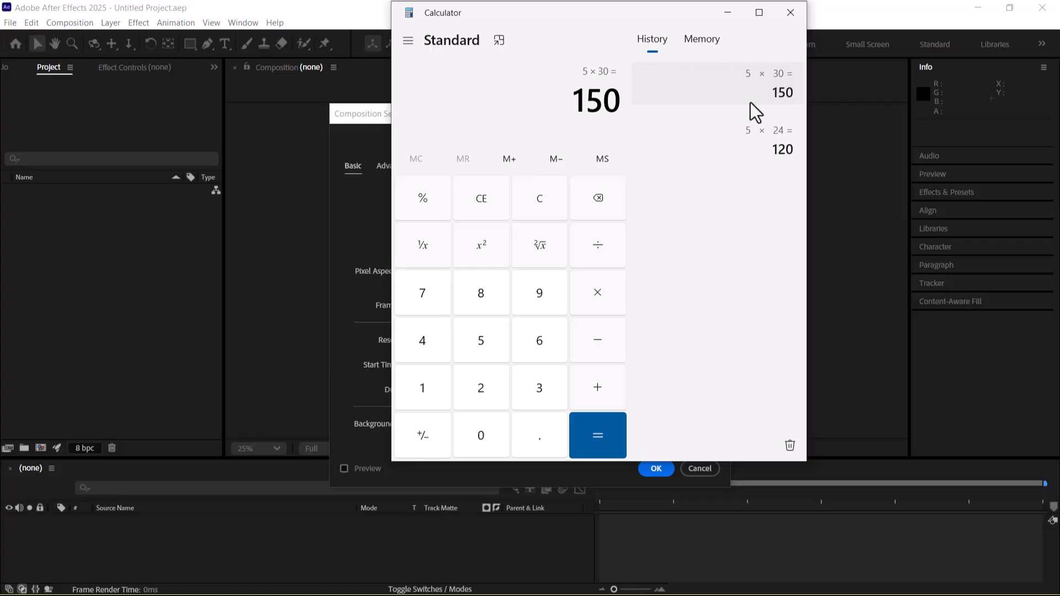
left_click(790, 12)
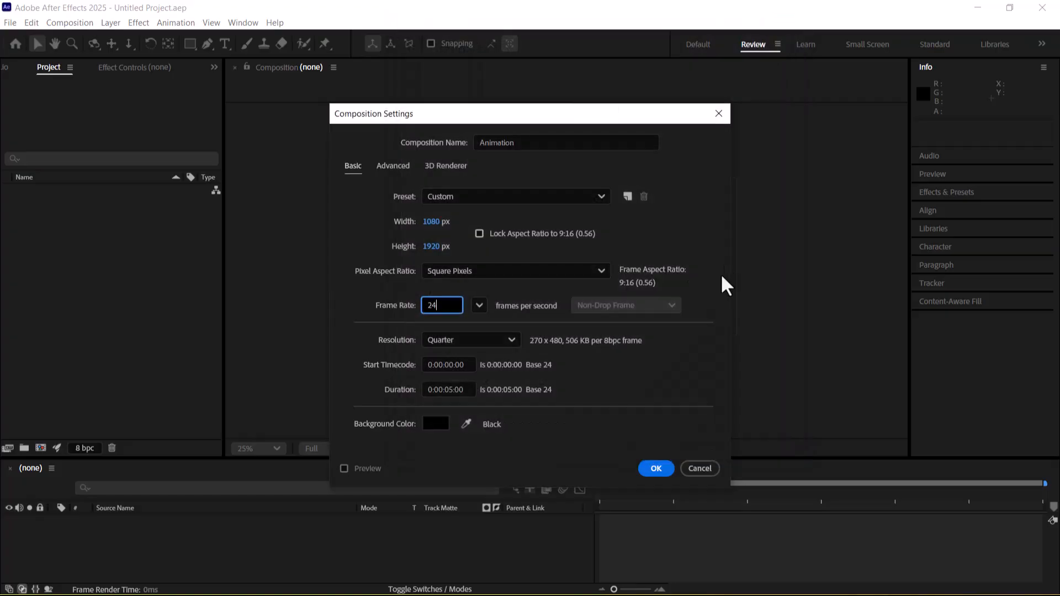
double_click(441, 301)
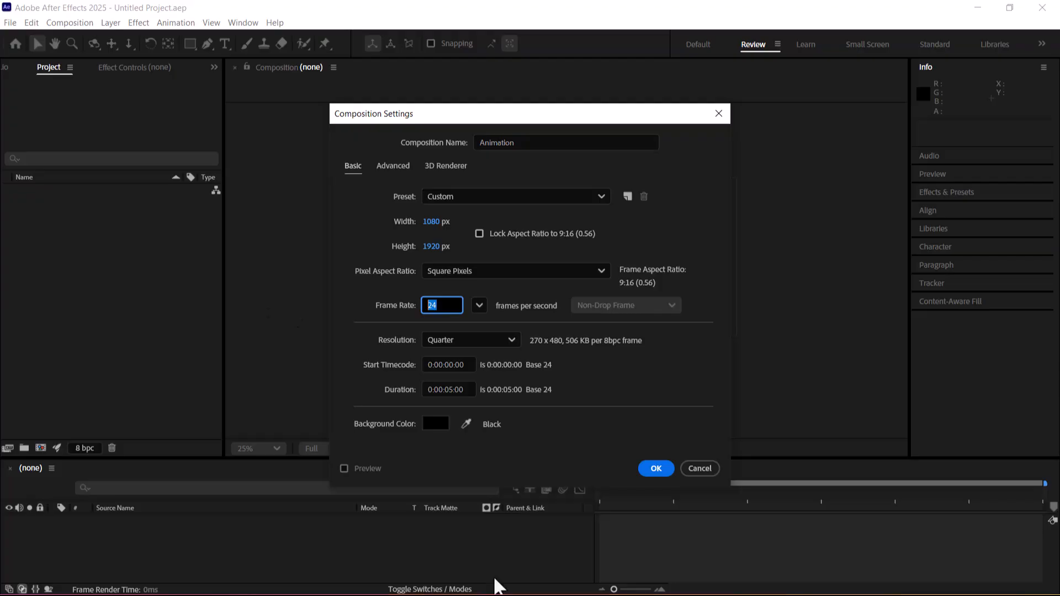
left_click(467, 365)
left_click_drag(467, 360, 319, 358)
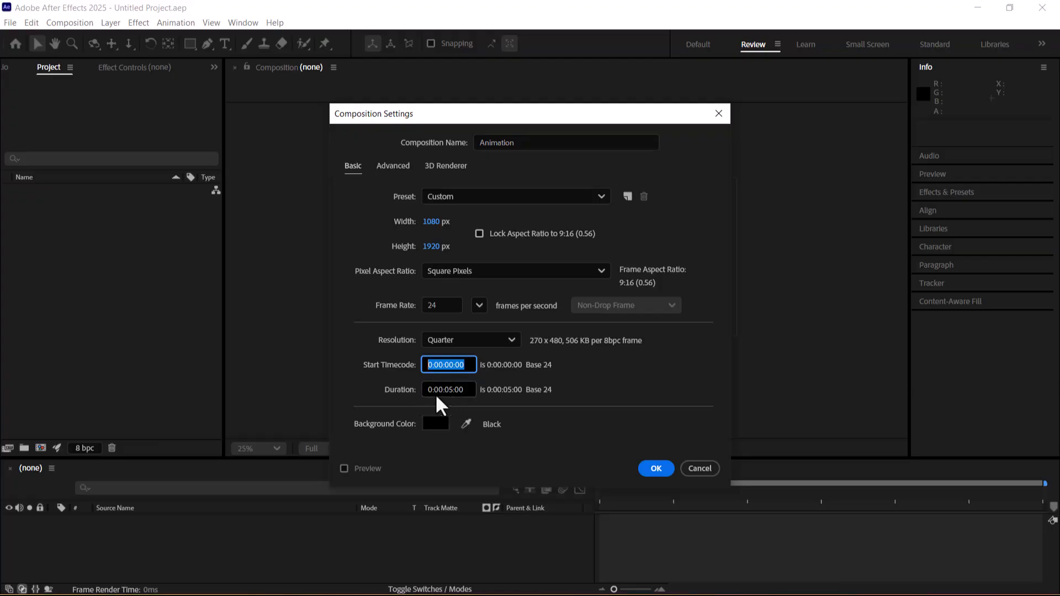
Set the background color to pale gray-red 7A6969 and create the composition
left_click(436, 420)
mouse_move(548, 243)
left_mouse_down()
mouse_move(445, 274)
mouse_move(514, 209)
mouse_move(447, 234)
mouse_move(476, 307)
mouse_move(397, 308)
left_mouse_up()
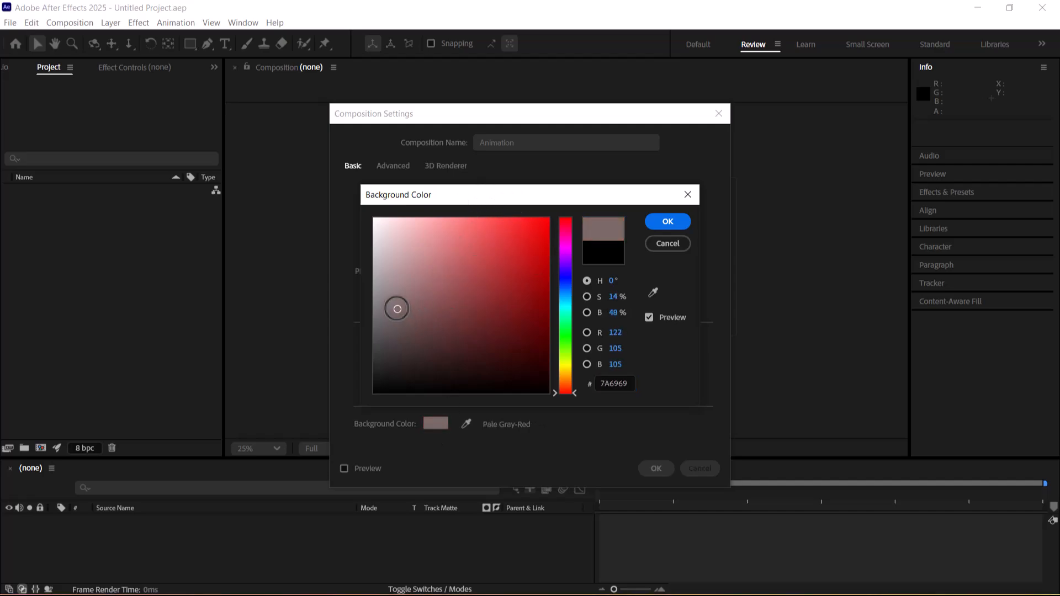
left_click(668, 222)
left_click(657, 468)
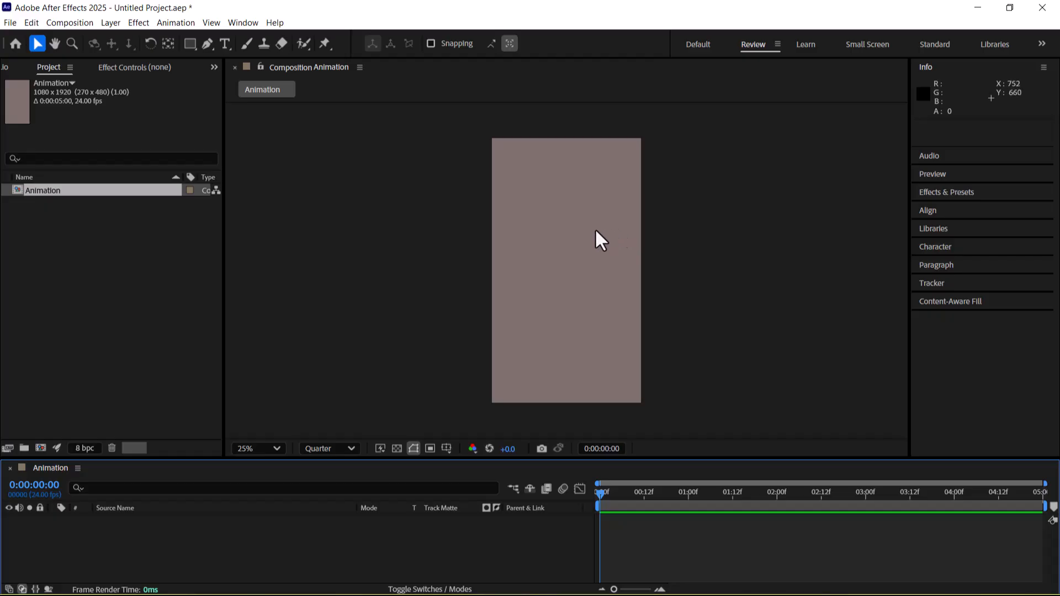
Create a project folder named Animation and move the Animation composition into it
right_click(92, 307)
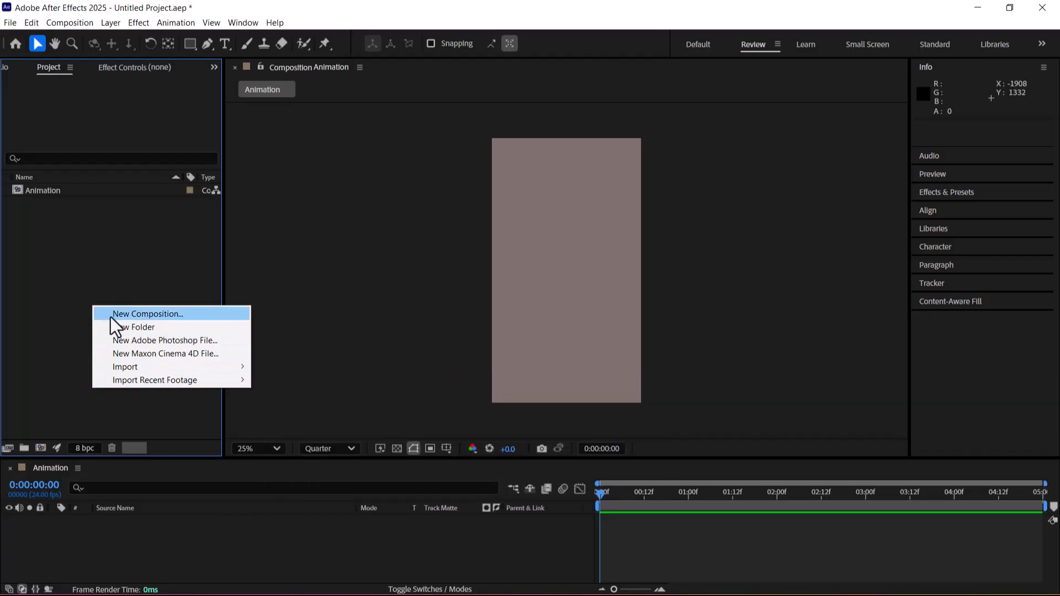
left_click(150, 331)
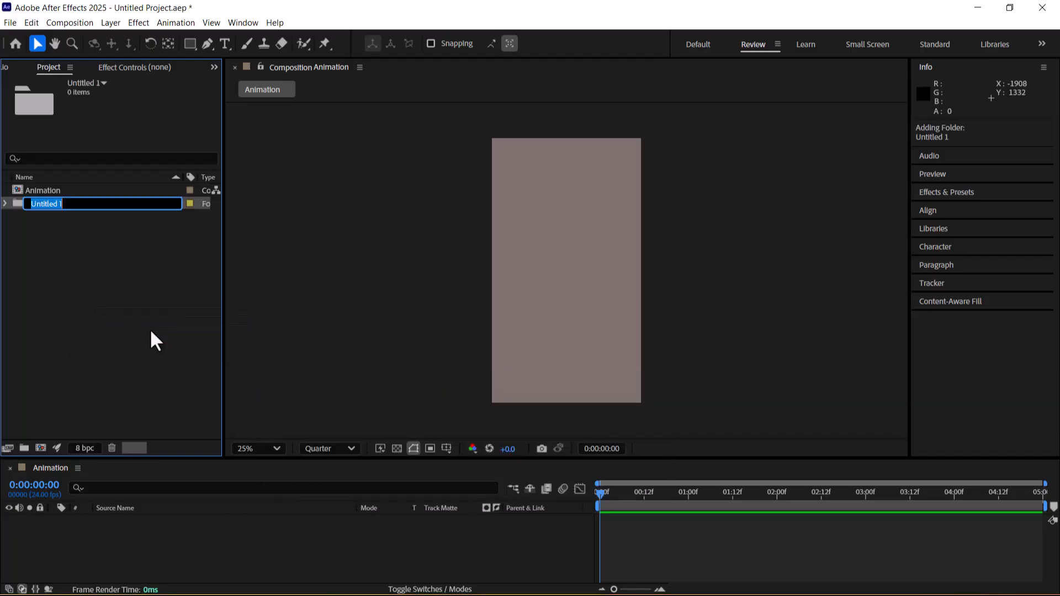
type("Animation")
key("Return")
left_click(96, 280)
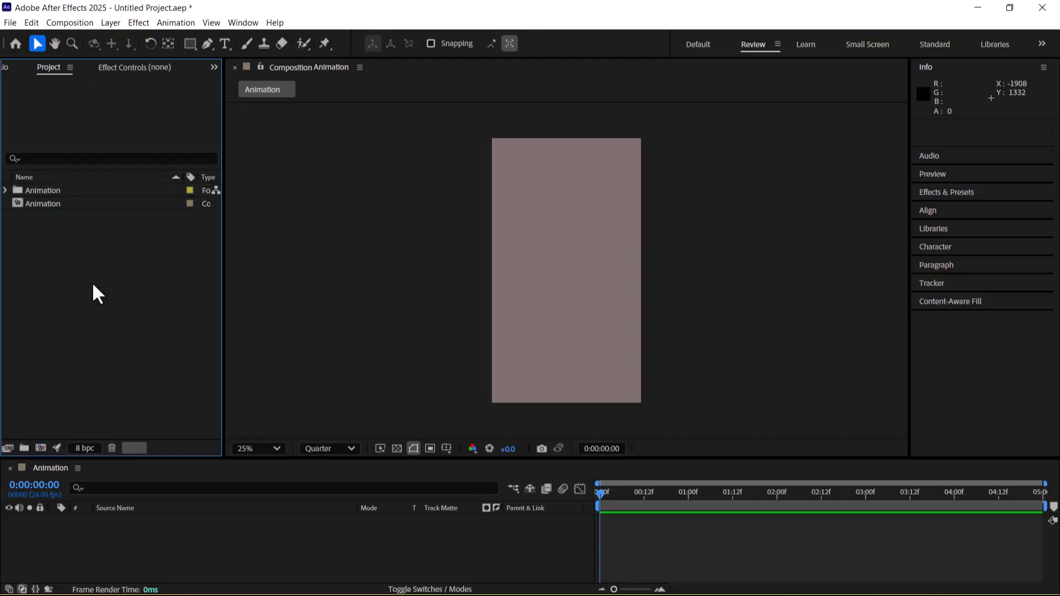
left_click_drag(41, 205, 42, 193)
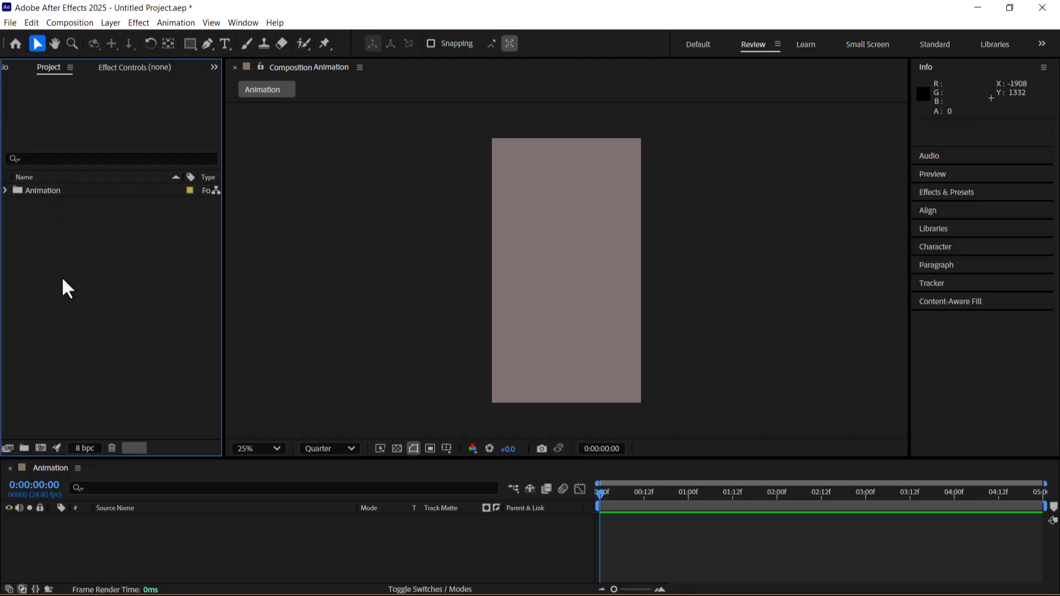
Widen the Project panel slightly and make the Timeline panel taller
right_click(125, 540)
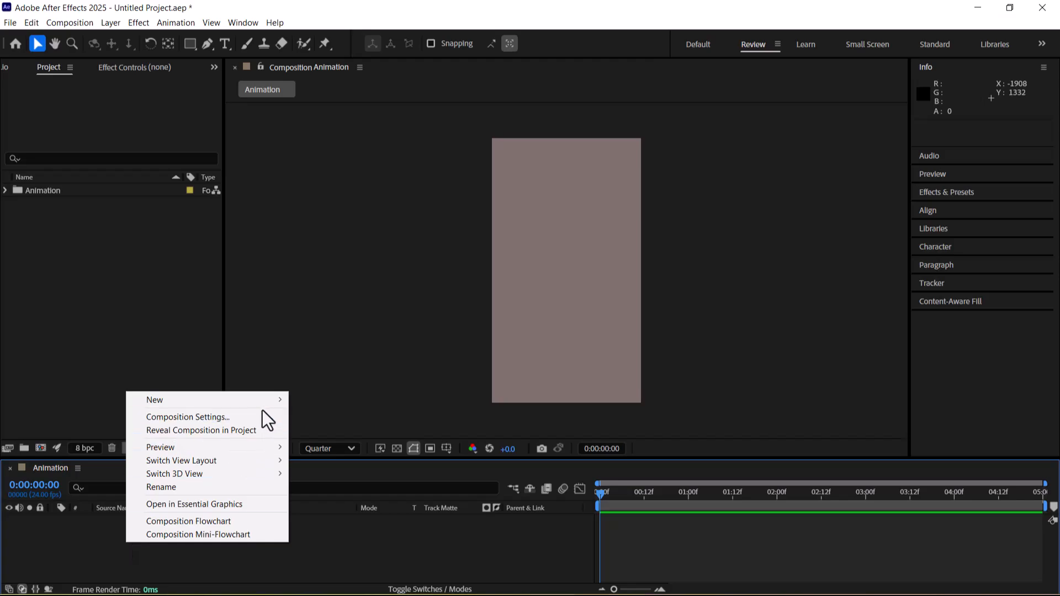
left_click(72, 315)
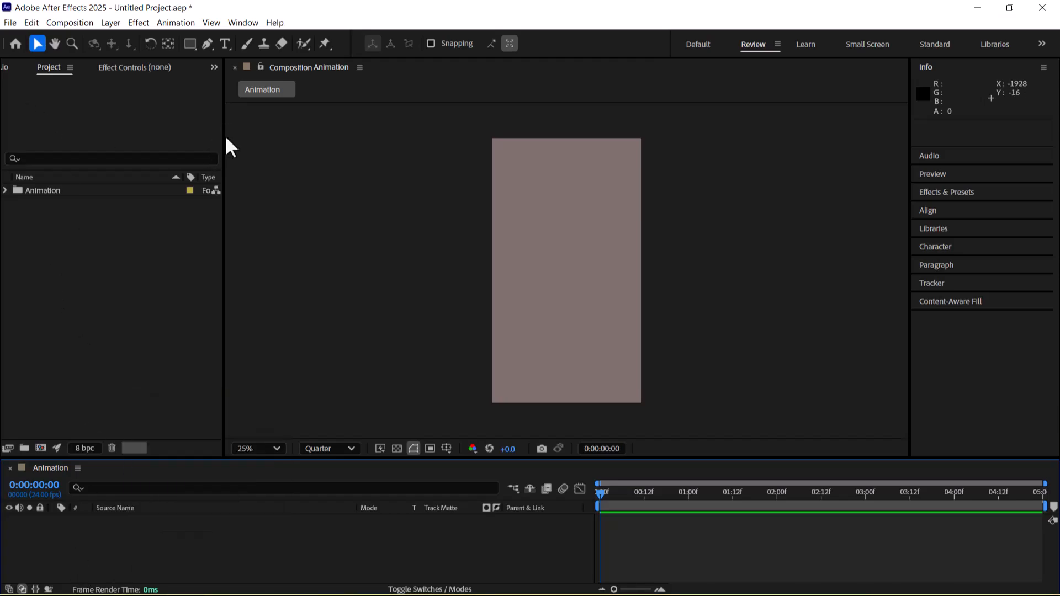
mouse_move(224, 134)
left_mouse_down()
mouse_move(253, 135)
mouse_move(243, 134)
left_mouse_up()
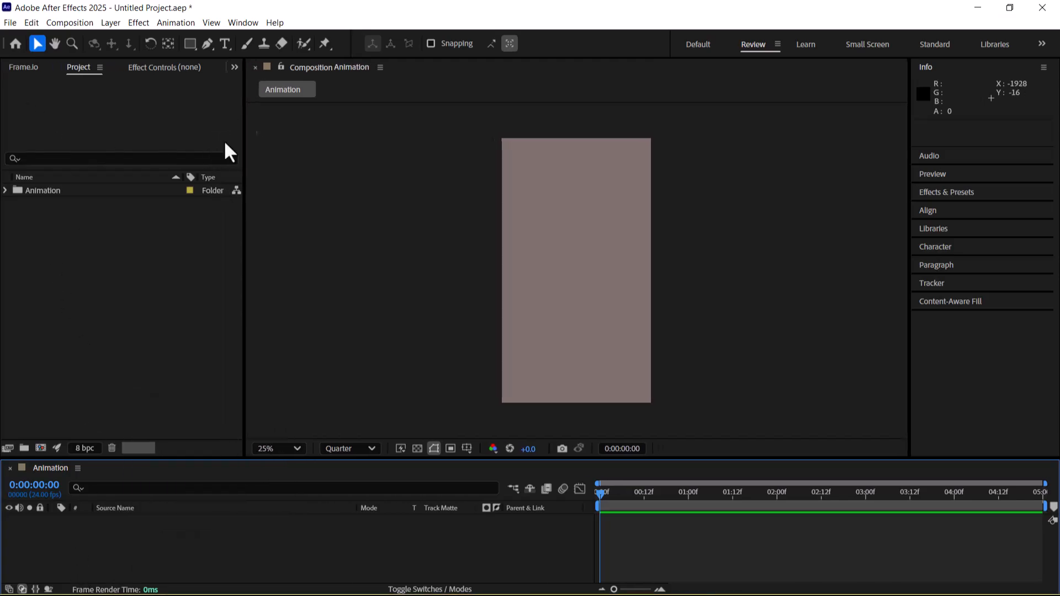
left_click_drag(149, 458, 153, 422)
Add a 1080 x 1920 px solid layer with the default name and color, and leave it deselected
right_click(129, 525)
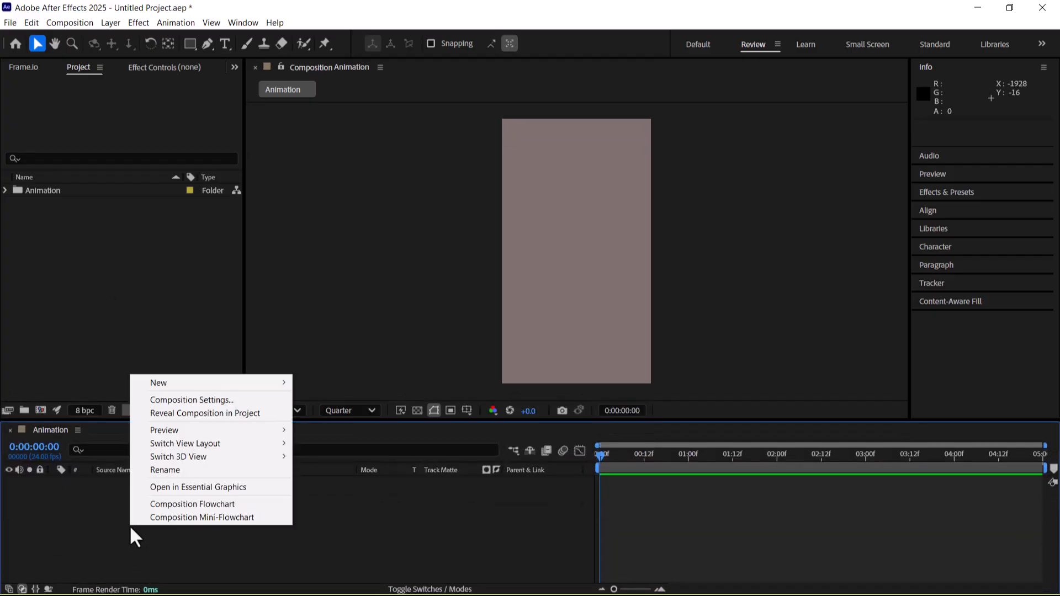
mouse_move(224, 382)
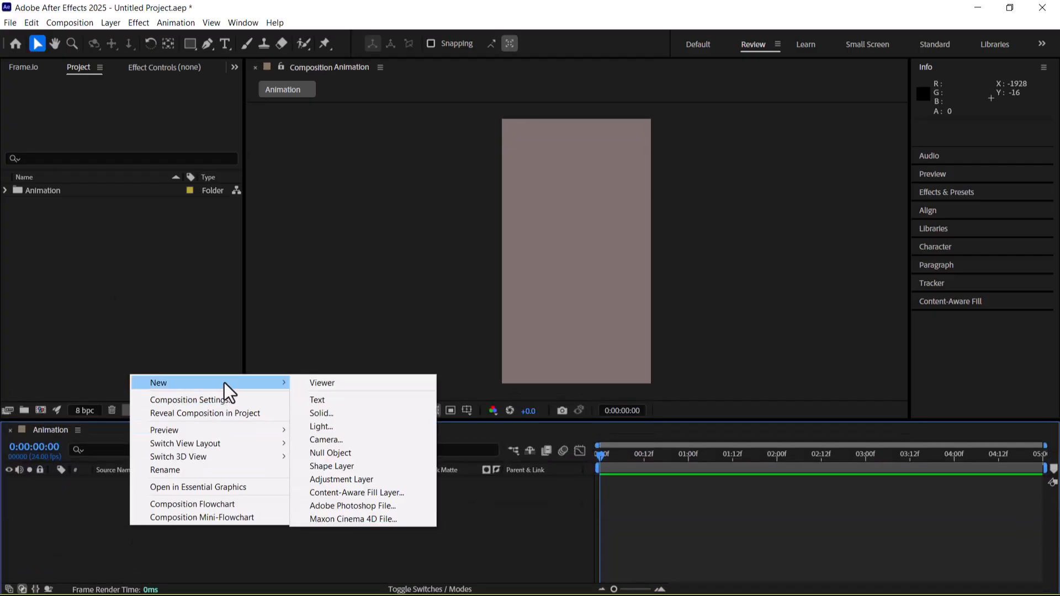
left_click(349, 413)
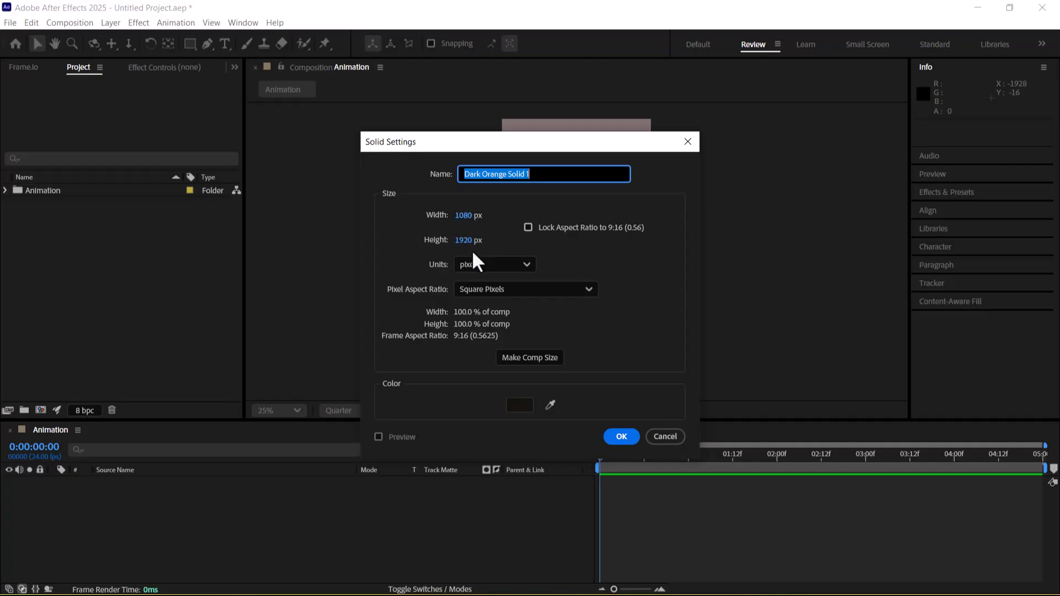
left_click(618, 436)
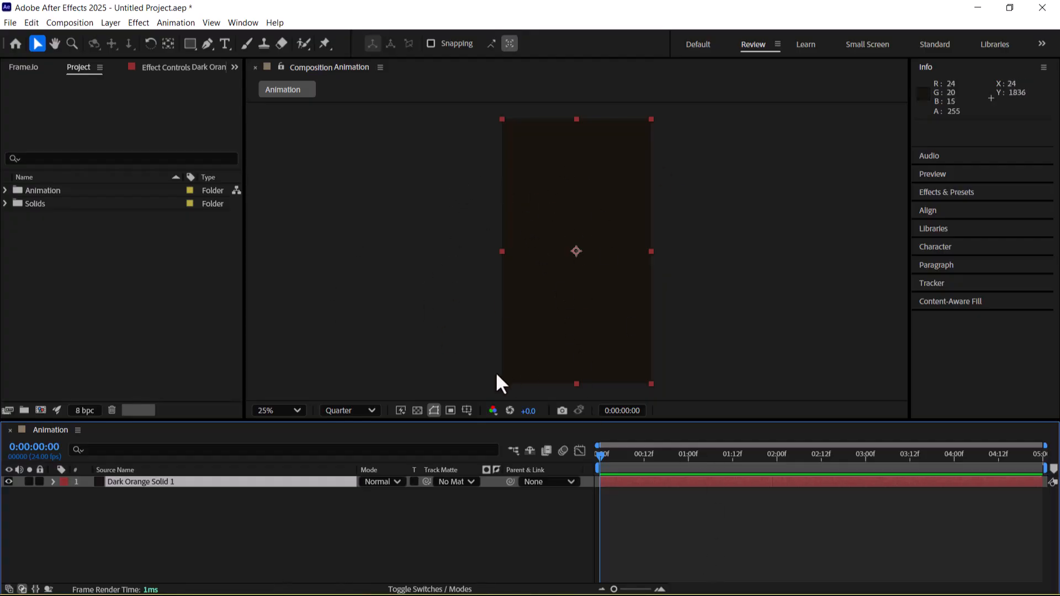
left_click(172, 546)
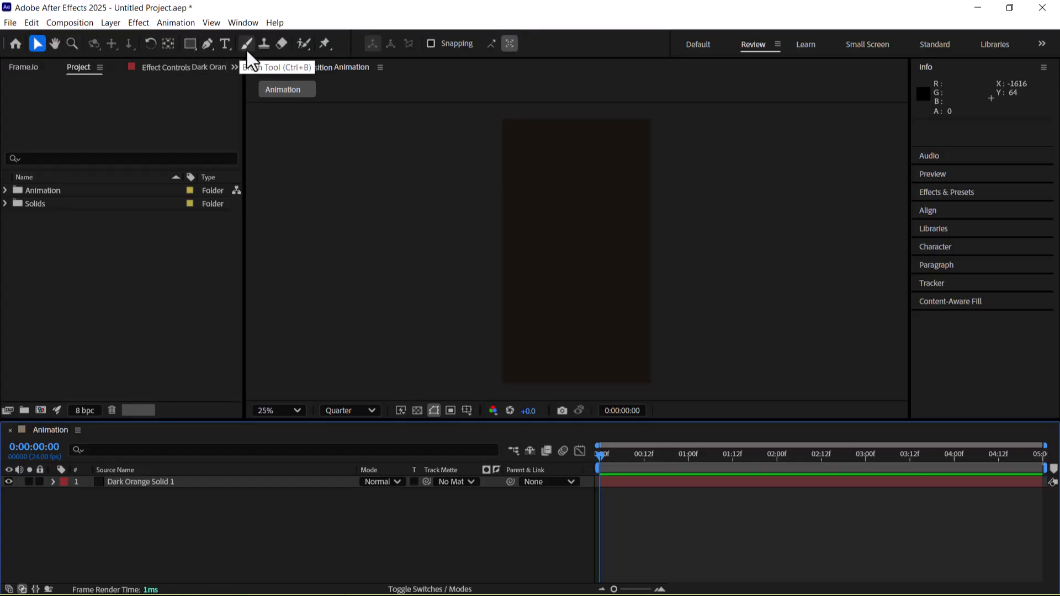
Draw a small circle with the Ellipse tool on a new shape layer, left of the composition's center
left_click(191, 46)
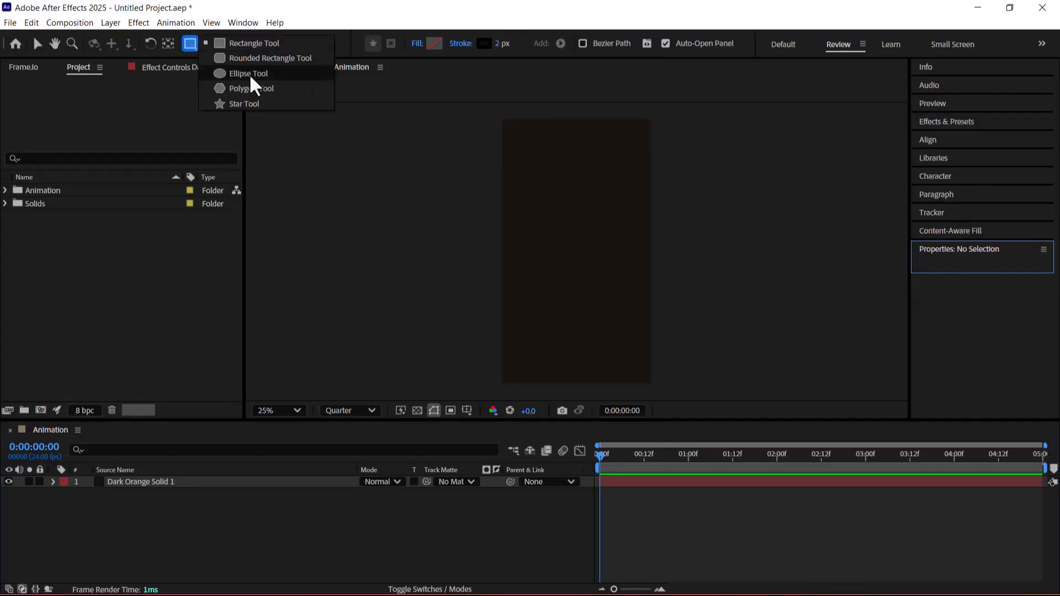
left_click(249, 74)
left_click(523, 237)
left_click_drag(524, 237, 531, 260)
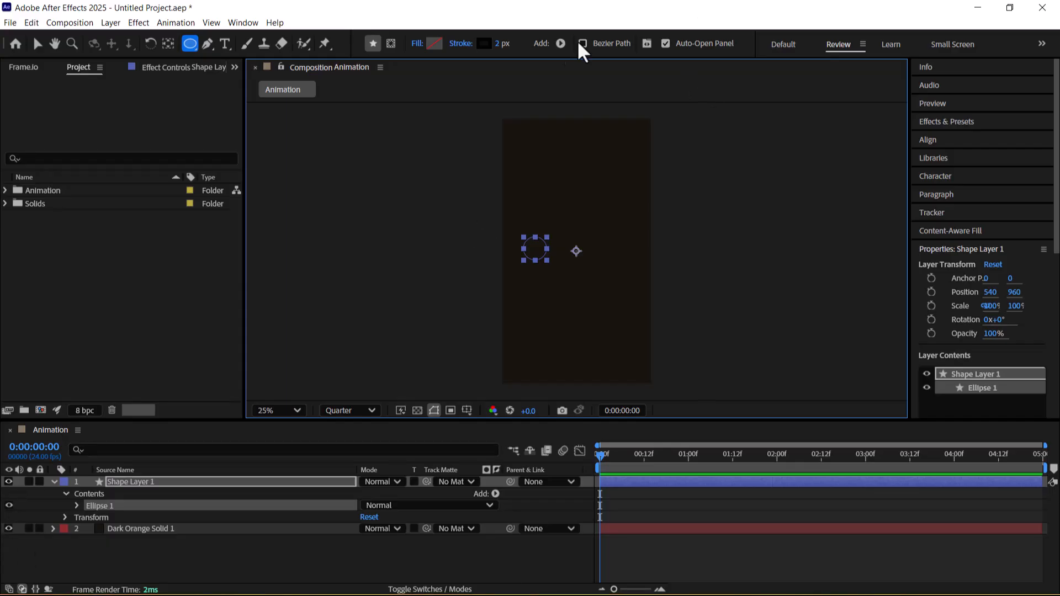
Give the circle a red FF0505 stroke and a red FF0000 fill
left_click(484, 44)
mouse_move(487, 225)
left_mouse_down()
mouse_move(462, 243)
mouse_move(509, 212)
left_mouse_up()
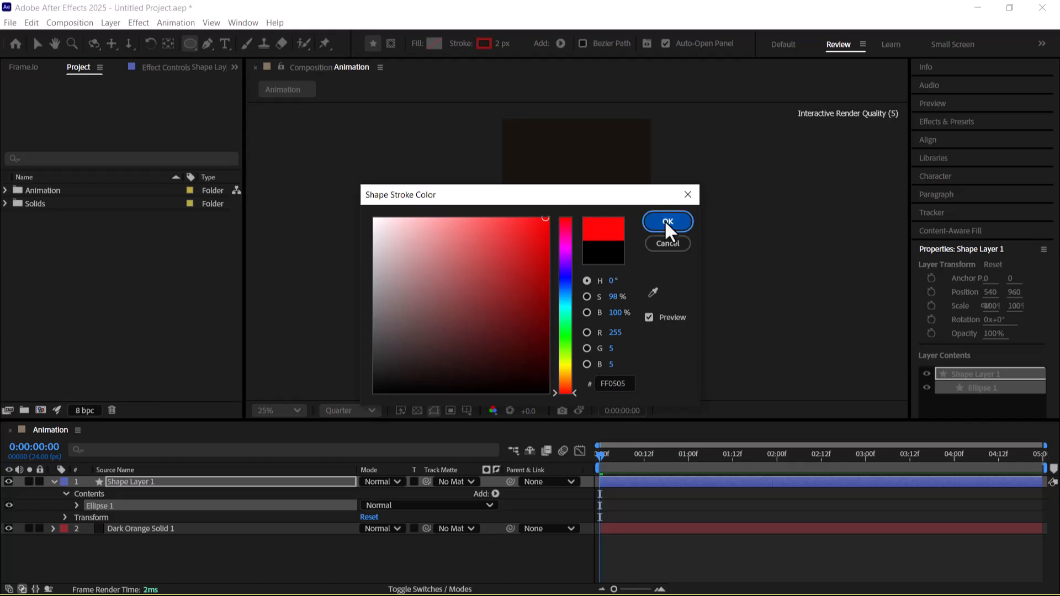
left_click(668, 221)
left_click(434, 43)
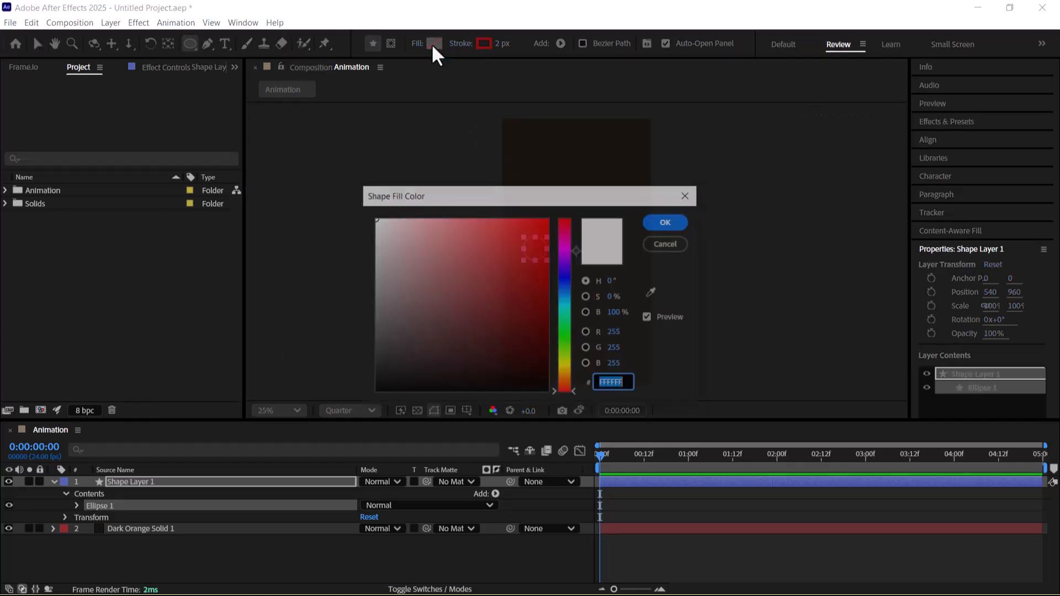
left_click_drag(450, 286, 586, 187)
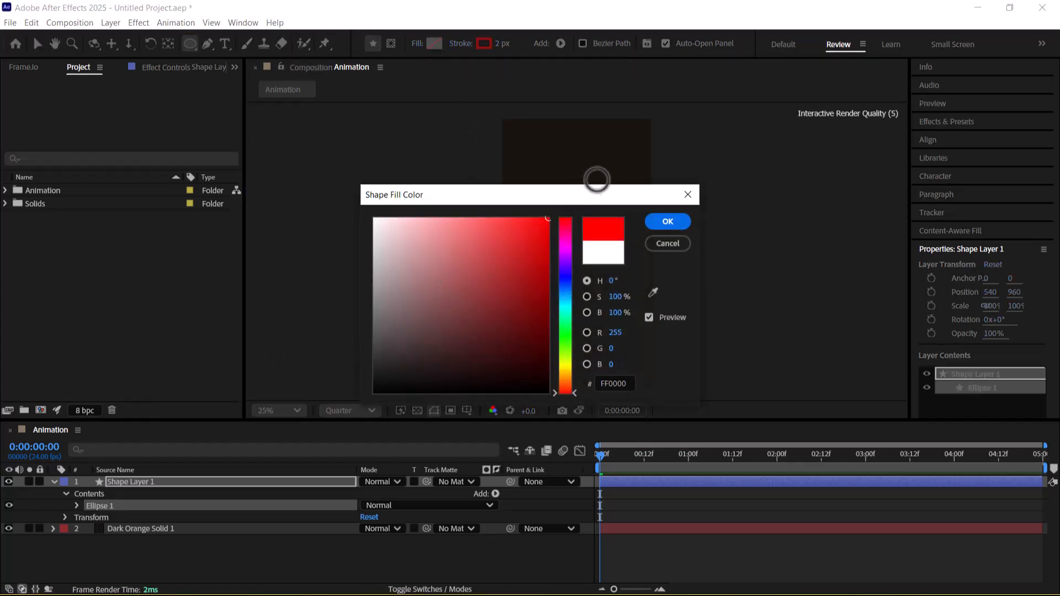
left_click(667, 221)
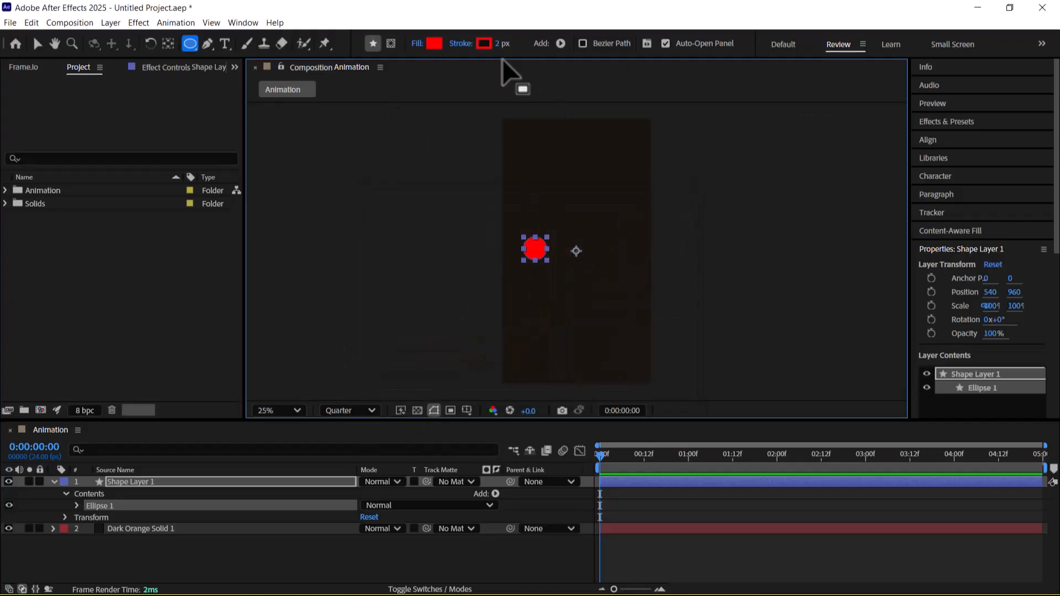
Change the circle's stroke to green 5EFF05 with a width of 5 px, return to the Selection tool and deselect the shape
left_click(484, 43)
left_click_drag(565, 356, 566, 342)
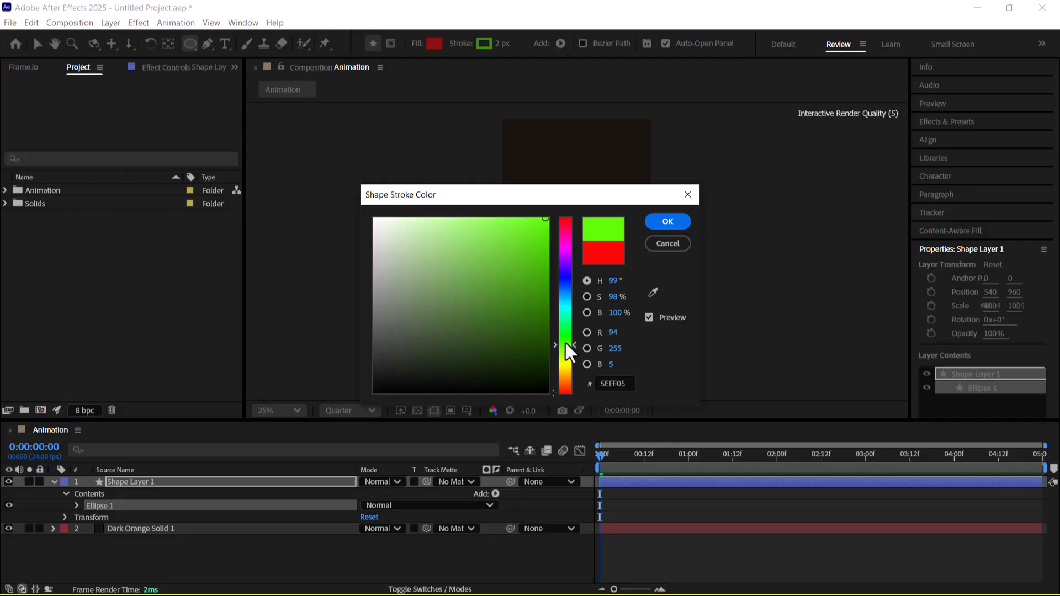
left_click(667, 221)
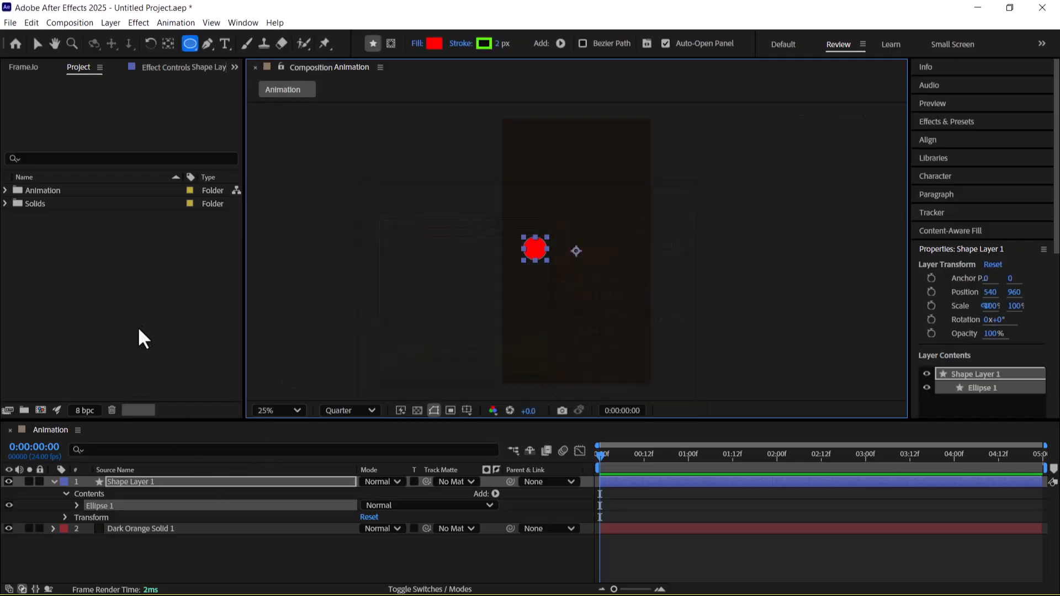
left_click_drag(502, 44, 506, 44)
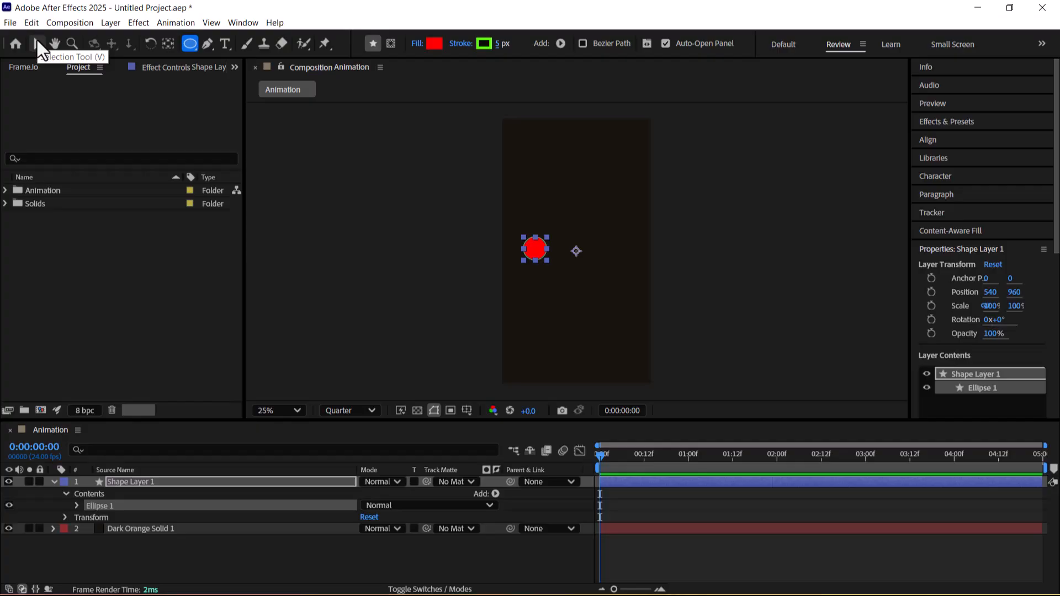
left_click(37, 42)
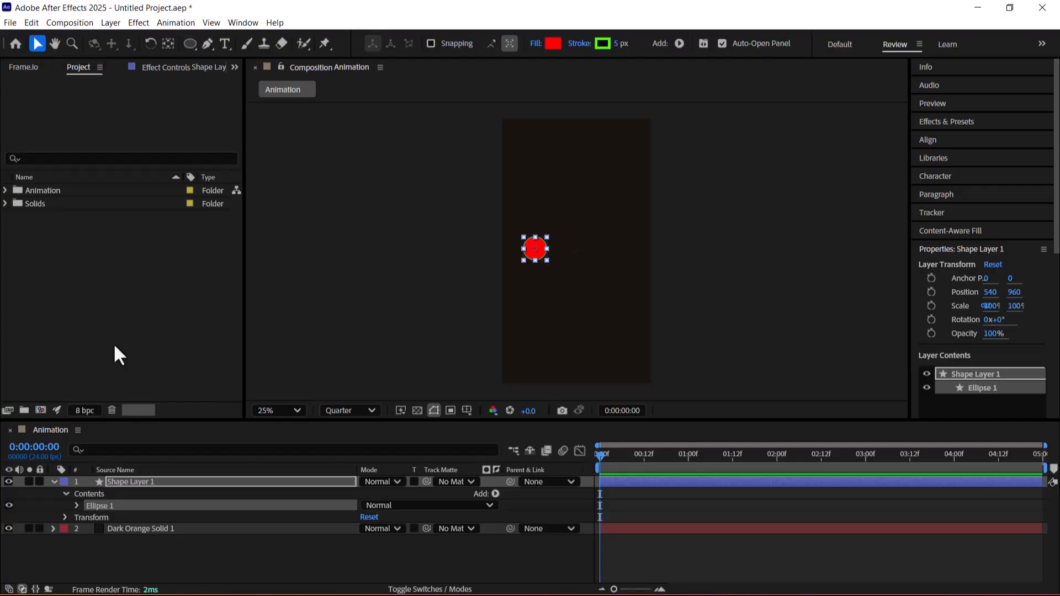
left_click(277, 564)
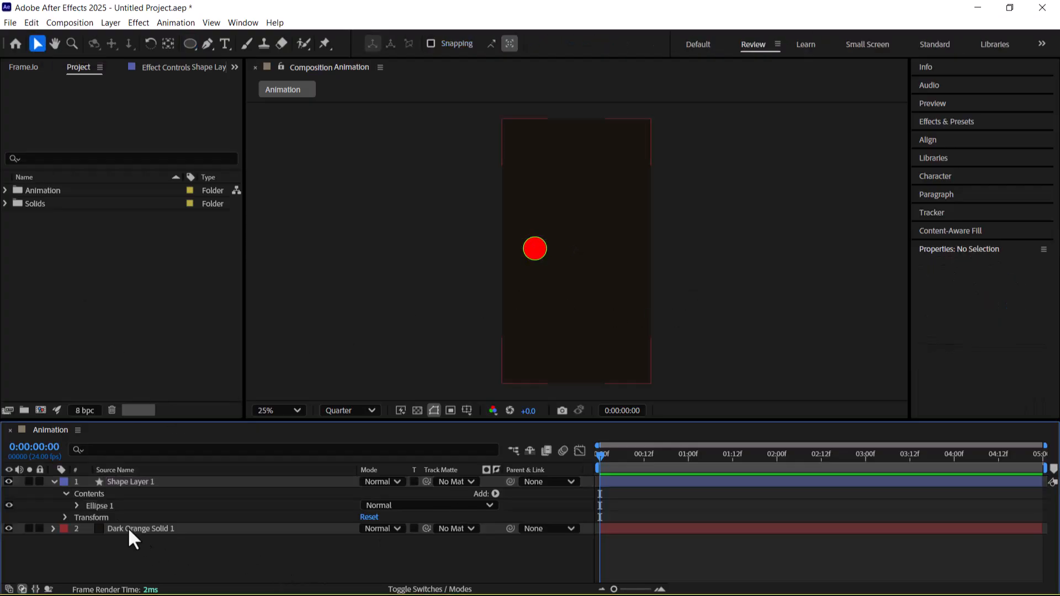
Collapse the shape layer's properties and select the shape and solid layers in turn, ending on the solid
left_click(53, 481)
left_click(52, 493)
left_click(52, 493)
left_click(111, 492)
left_click(133, 481)
left_click(180, 493)
Hide and show the solid layer, and do the same with the shape layer
left_click(8, 493)
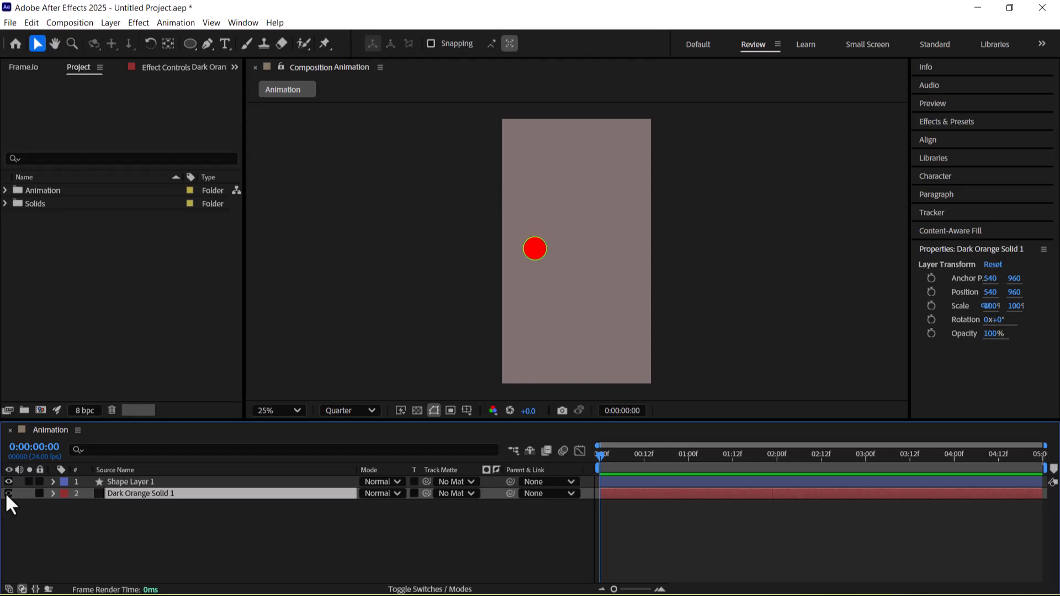
left_click(8, 493)
left_click(8, 481)
left_click(8, 480)
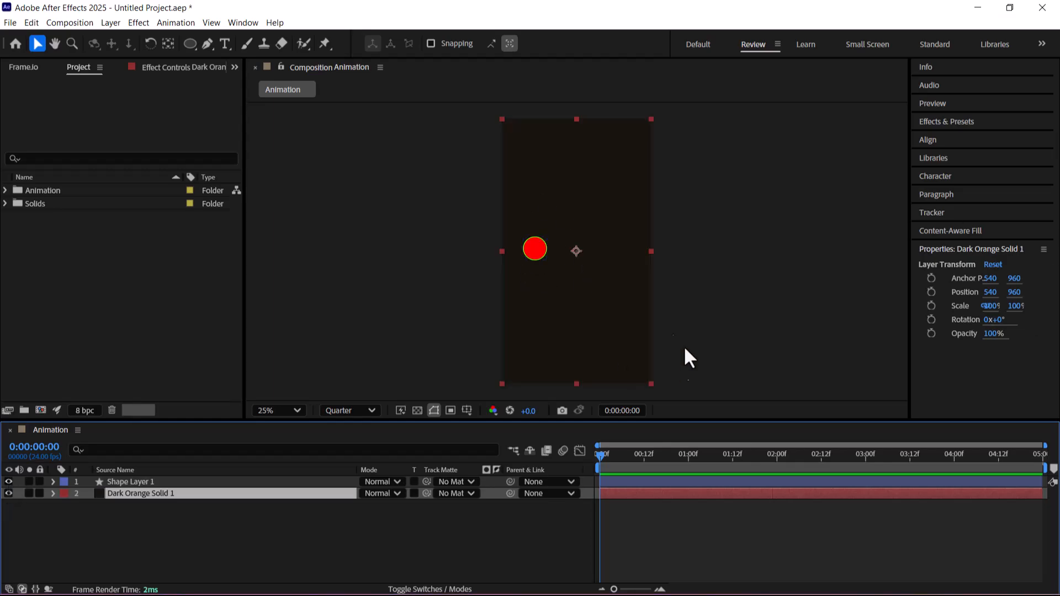
Compare composition magnifications of 12.5%, 25%, 50% and 100%, return to 50% and deselect the solid layer
key("period")
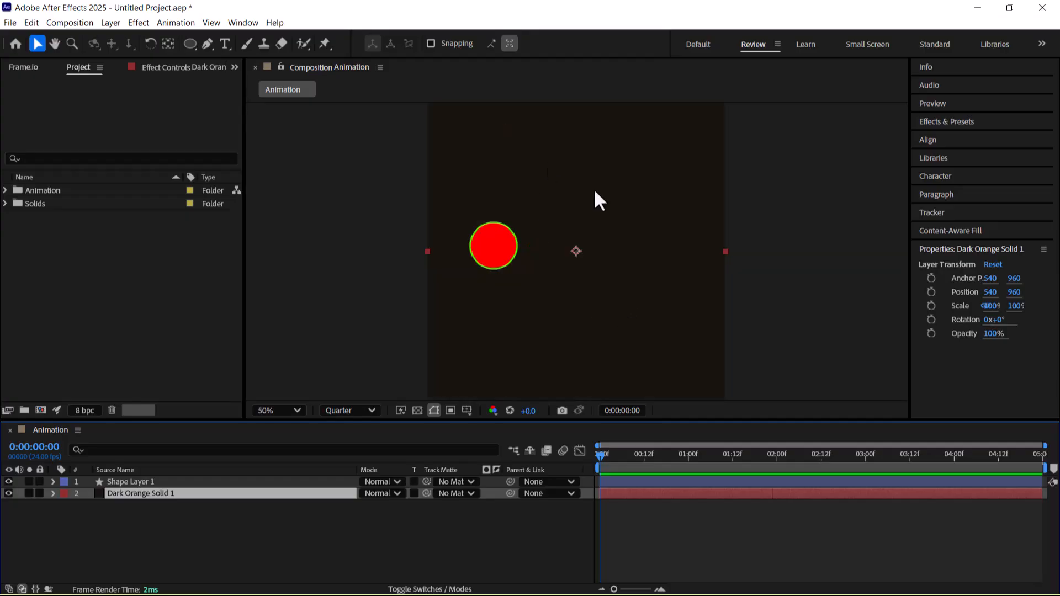
left_click(264, 411)
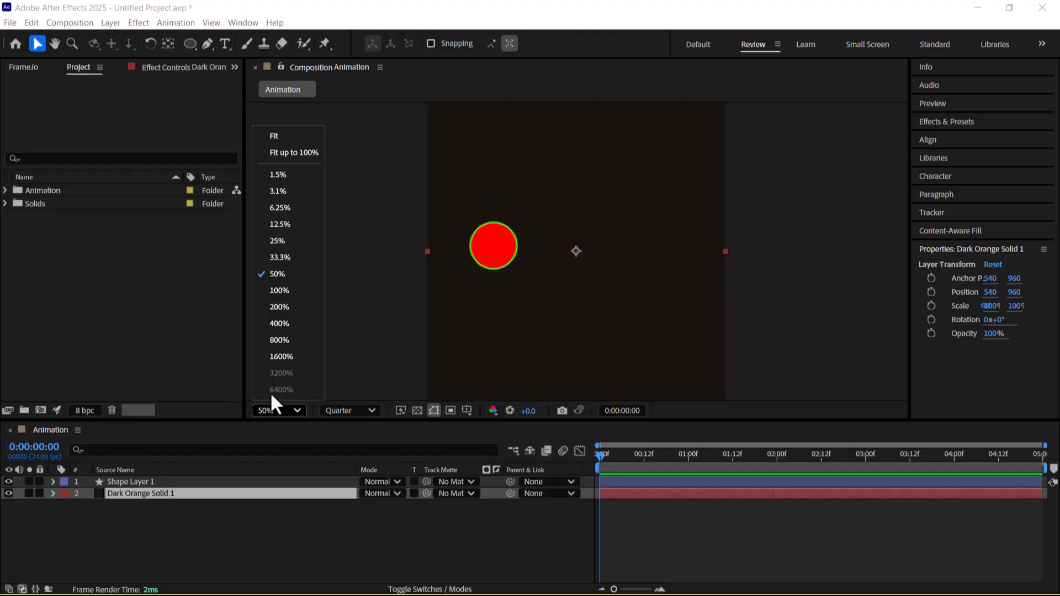
left_click(284, 226)
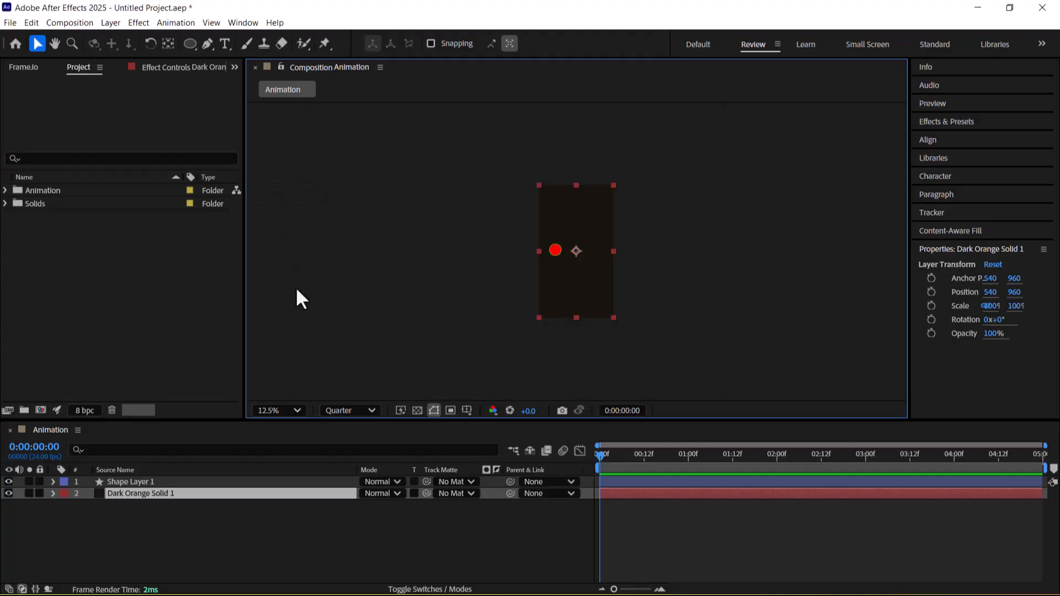
left_click(285, 411)
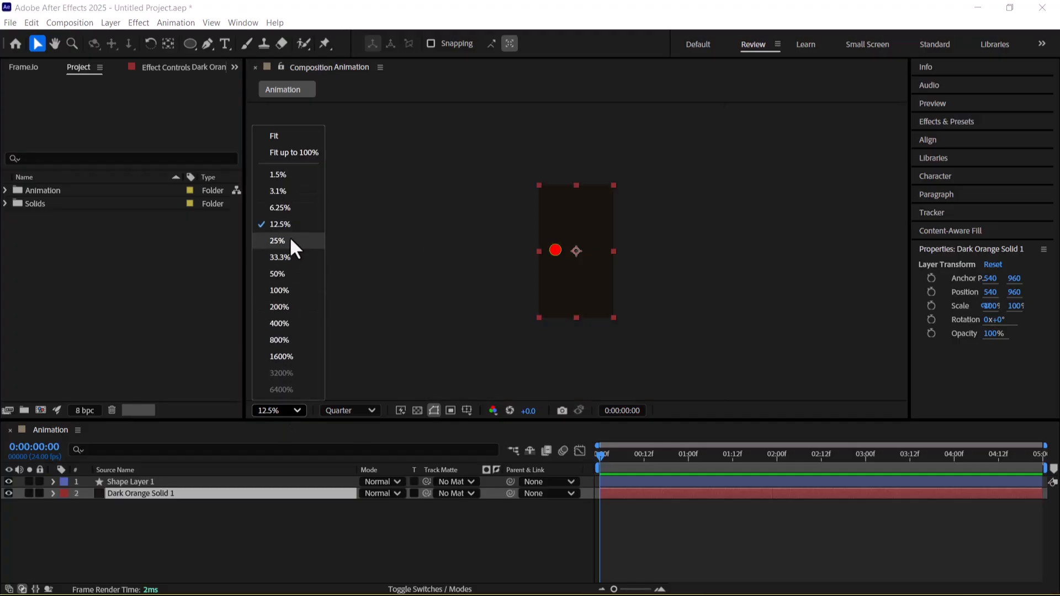
left_click(289, 239)
left_click(273, 410)
left_click(277, 273)
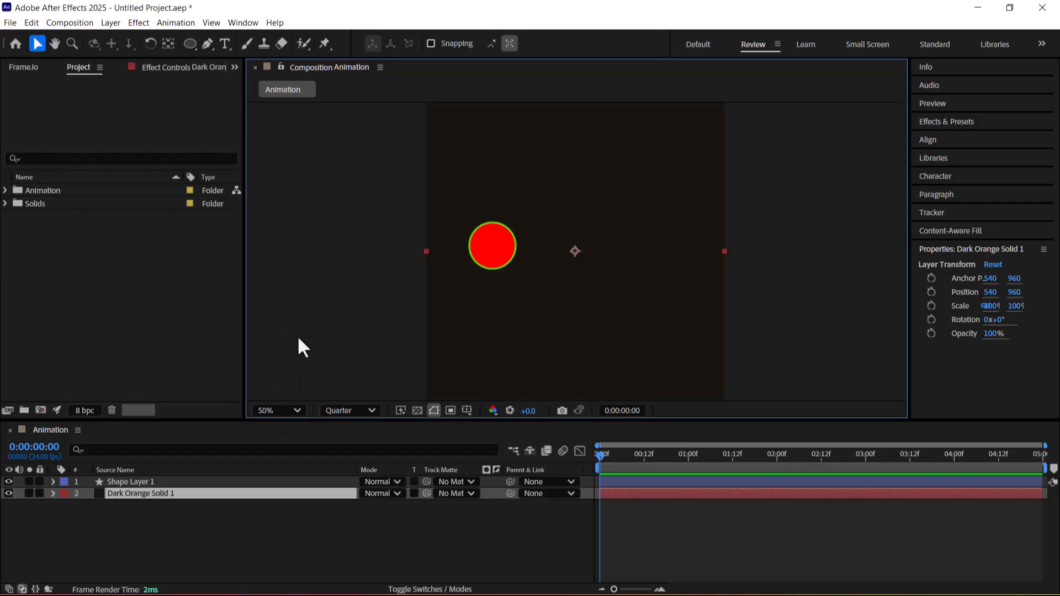
left_click(301, 408)
left_click(300, 294)
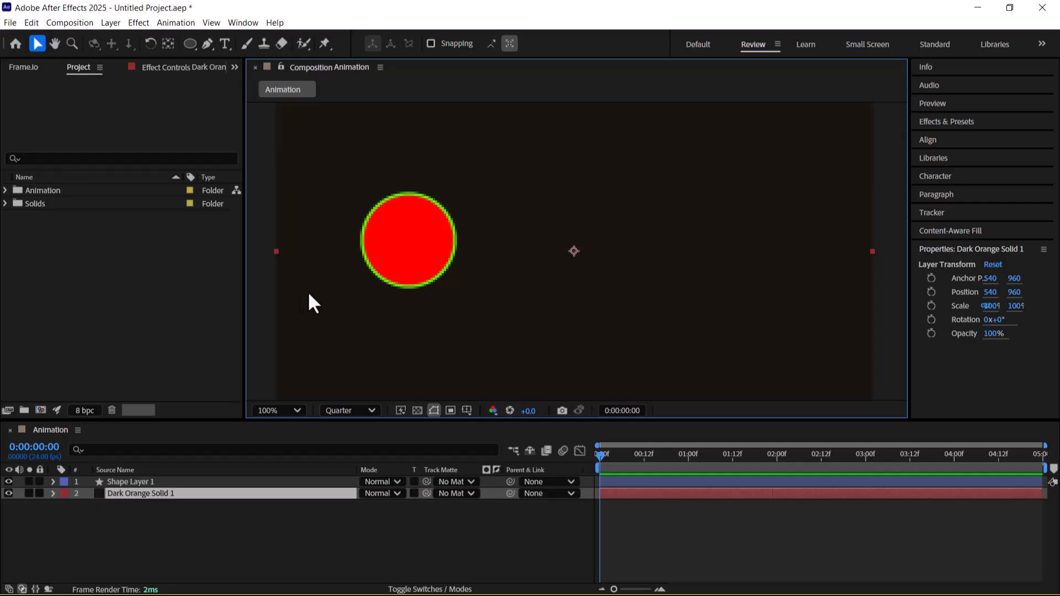
key("comma")
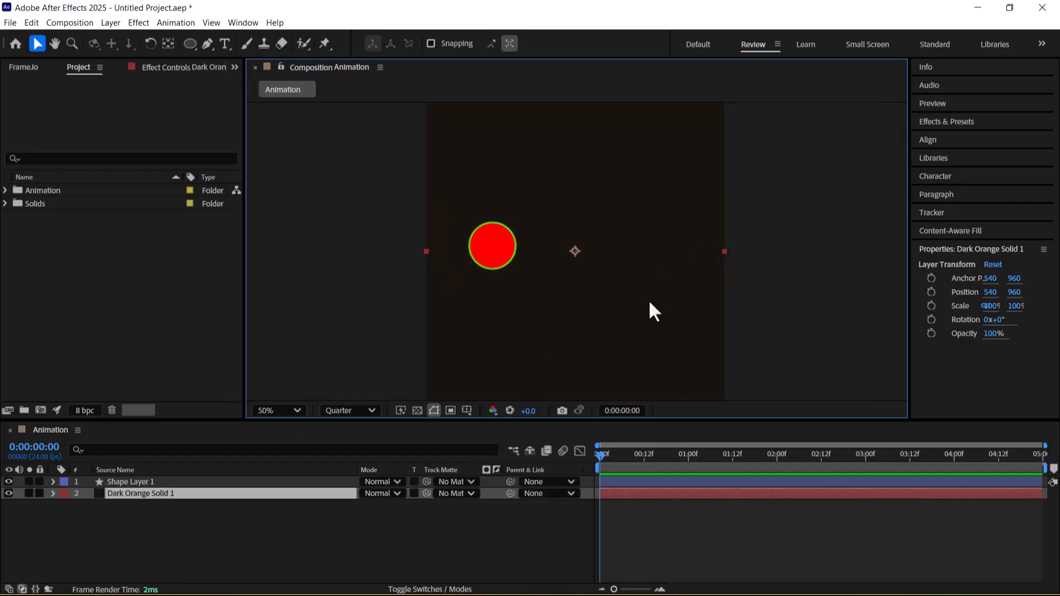
left_click(226, 536)
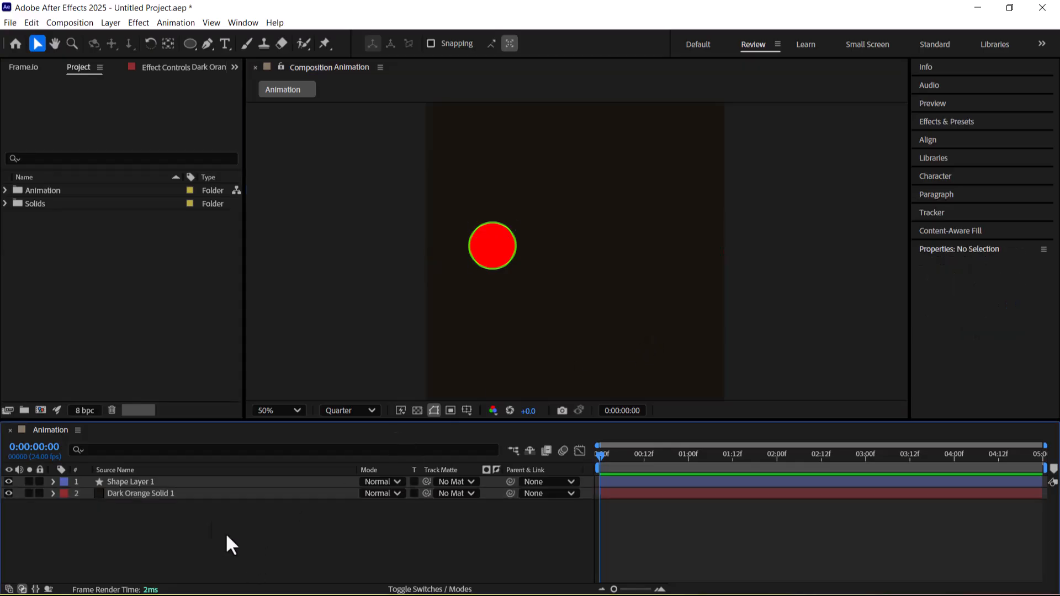
Select the circle's shape layer and look into the Info, Audio, Preview and Effects & Presets panels, collapsing each again
left_click(178, 485)
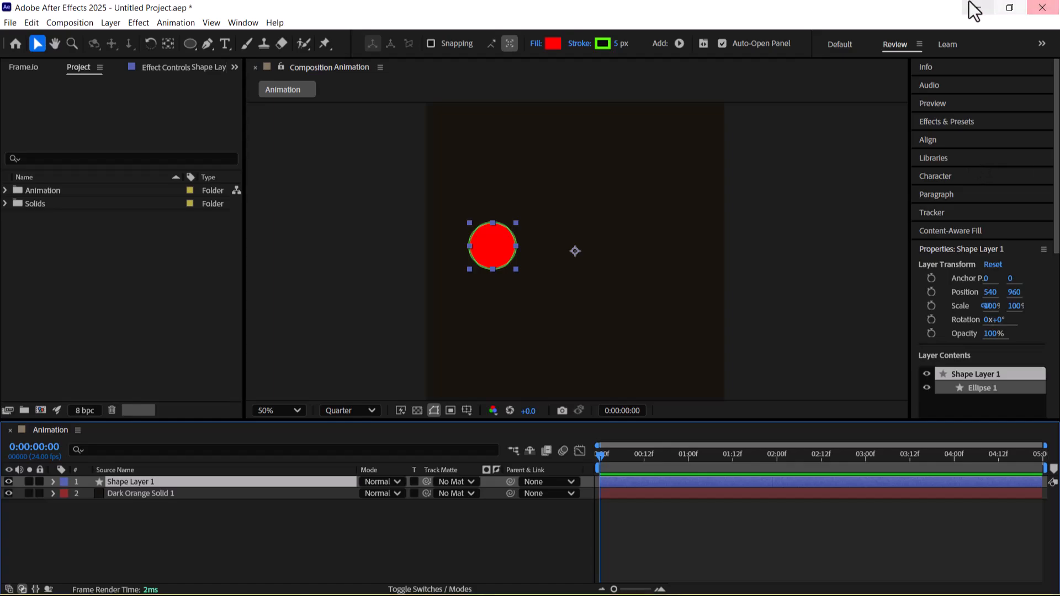
left_click(929, 67)
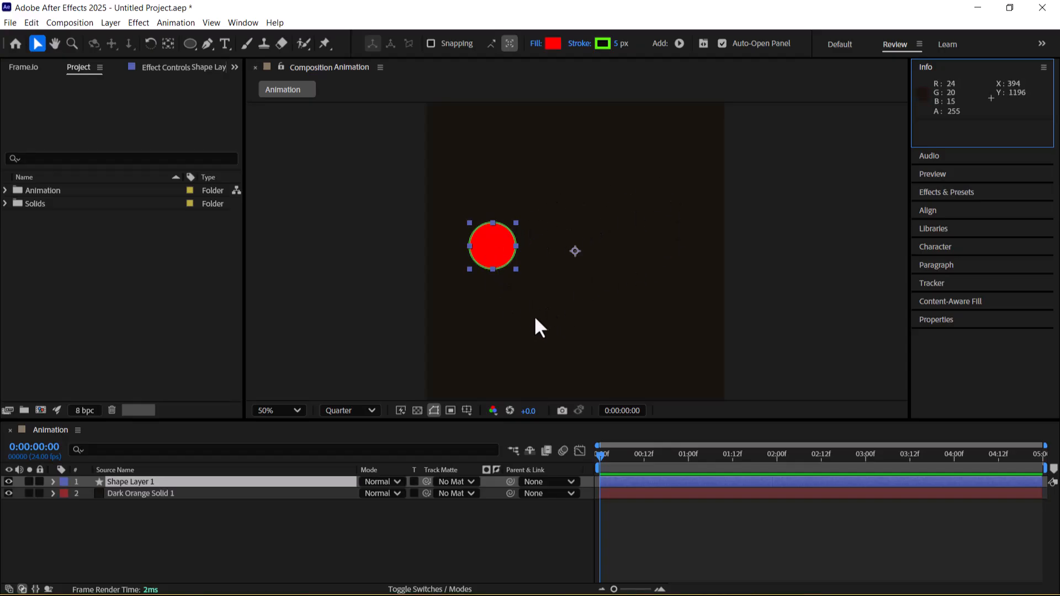
left_click(928, 156)
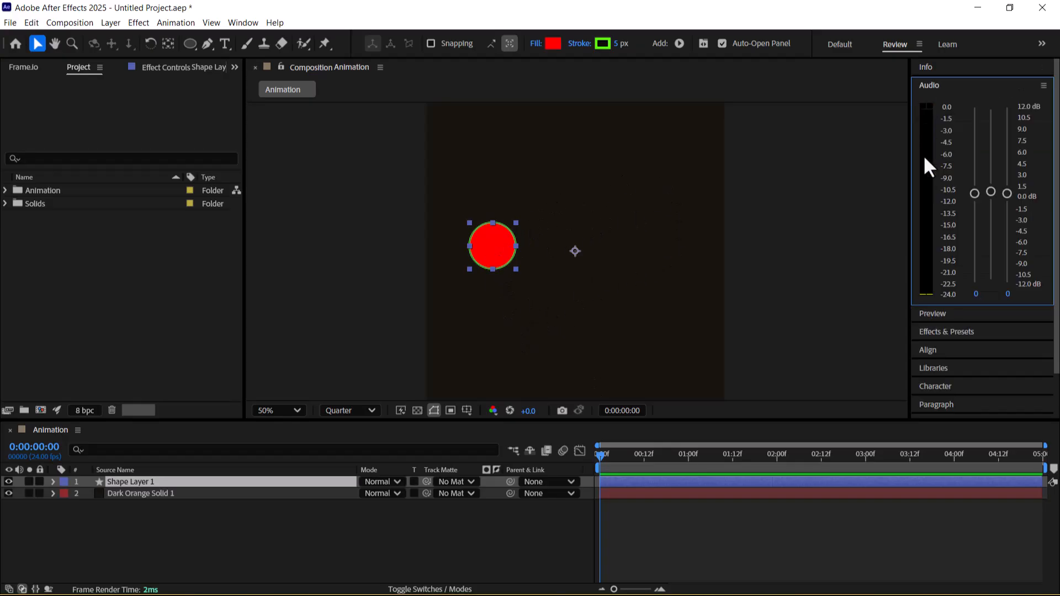
left_click(933, 87)
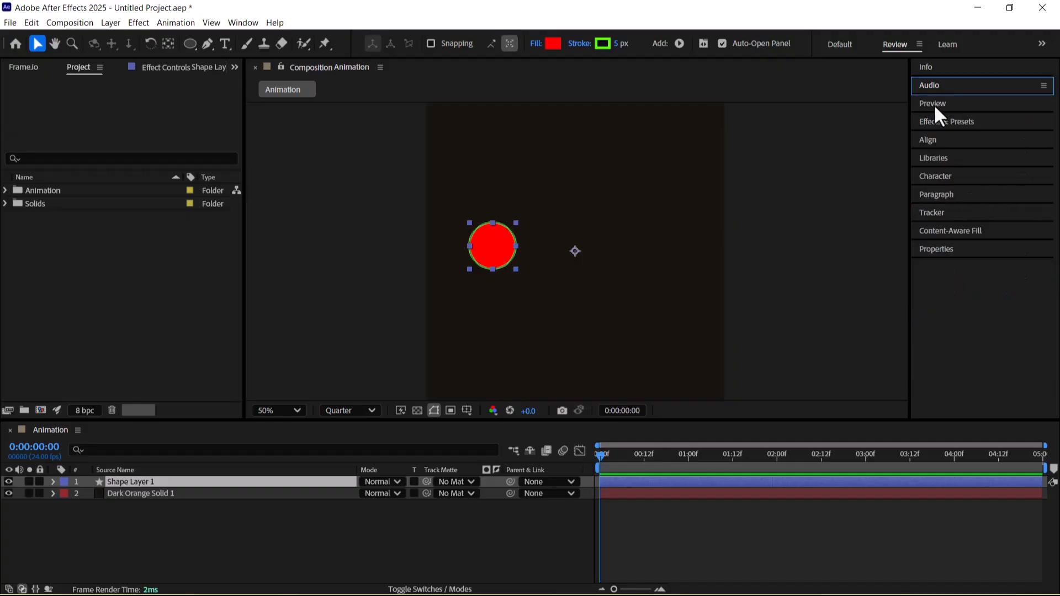
left_click(935, 104)
left_click(935, 102)
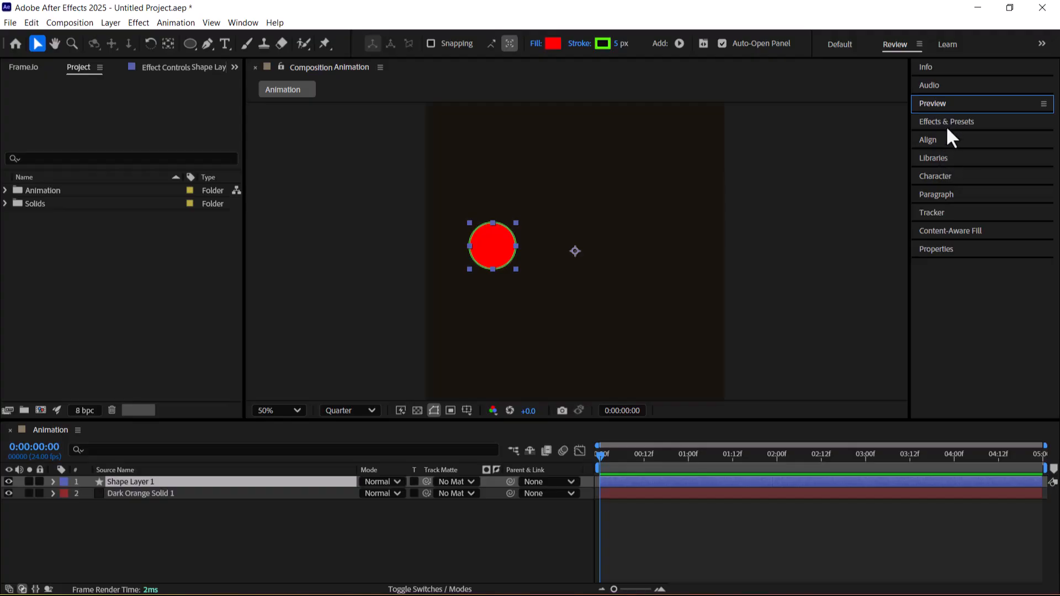
left_click(946, 125)
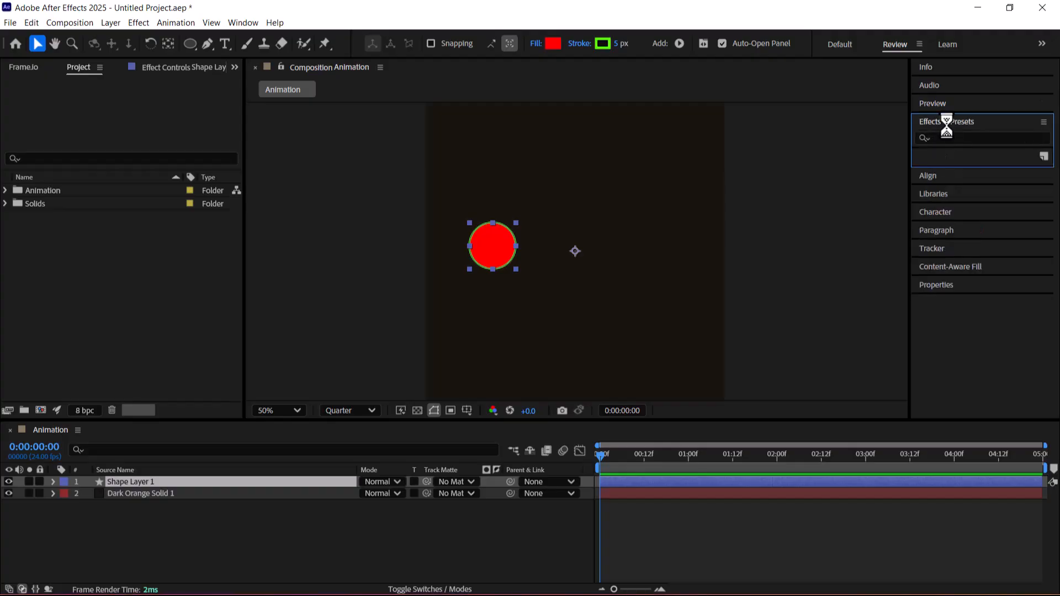
left_click(946, 121)
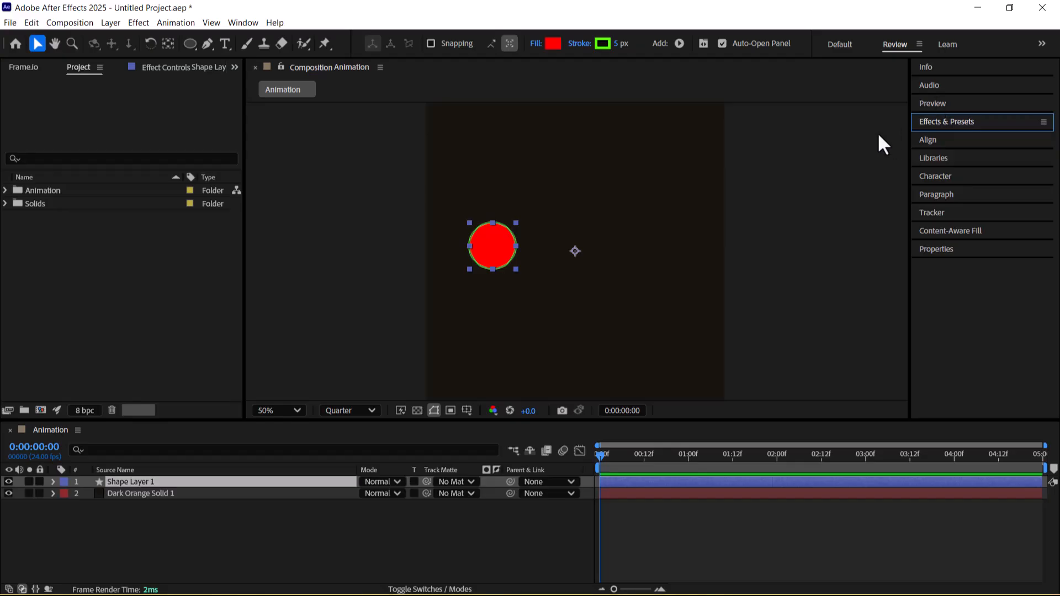
Reveal the shape layer's Position property, set a Position keyframe at 0:00 and move the current time to 2:00
left_click(290, 538)
left_click(134, 482)
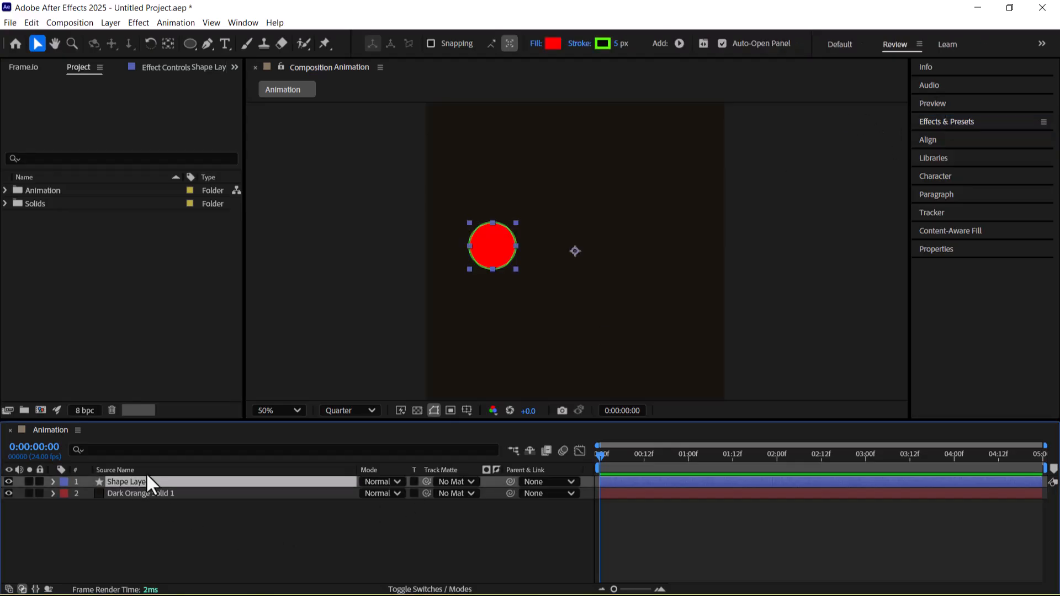
key("p")
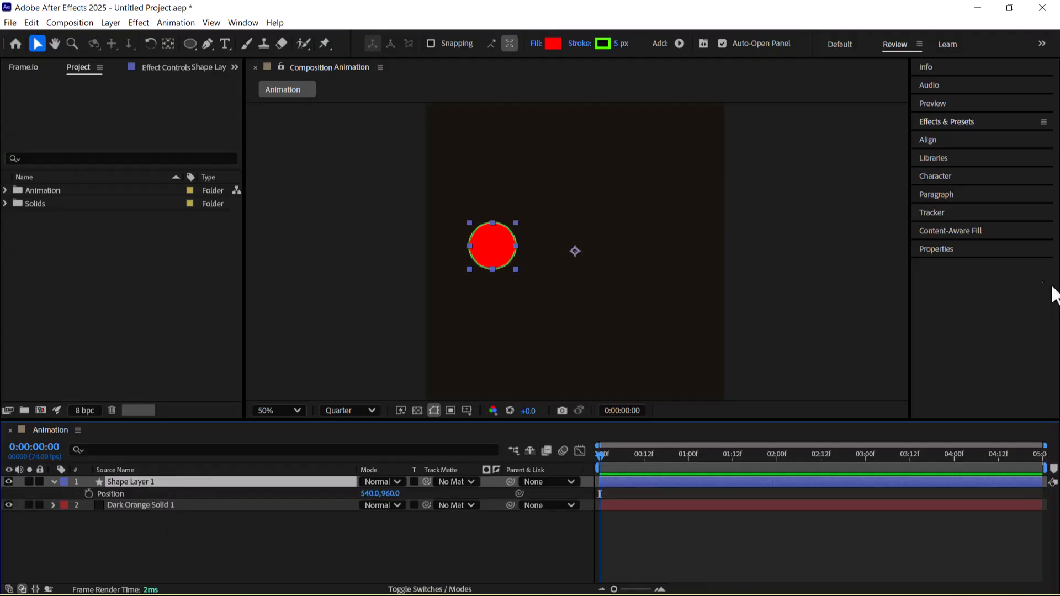
left_click(946, 257)
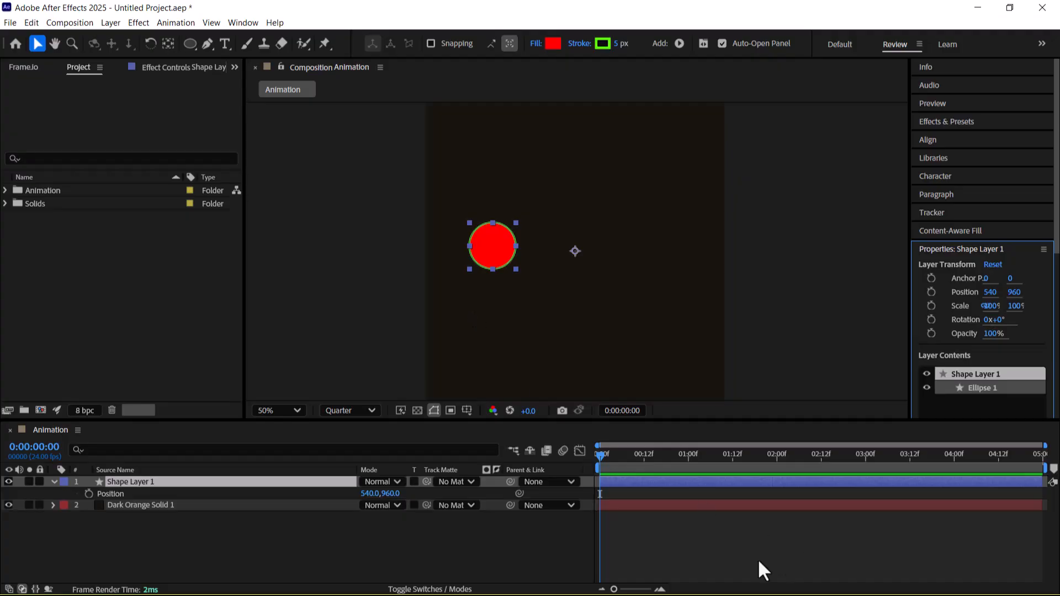
left_click(89, 493)
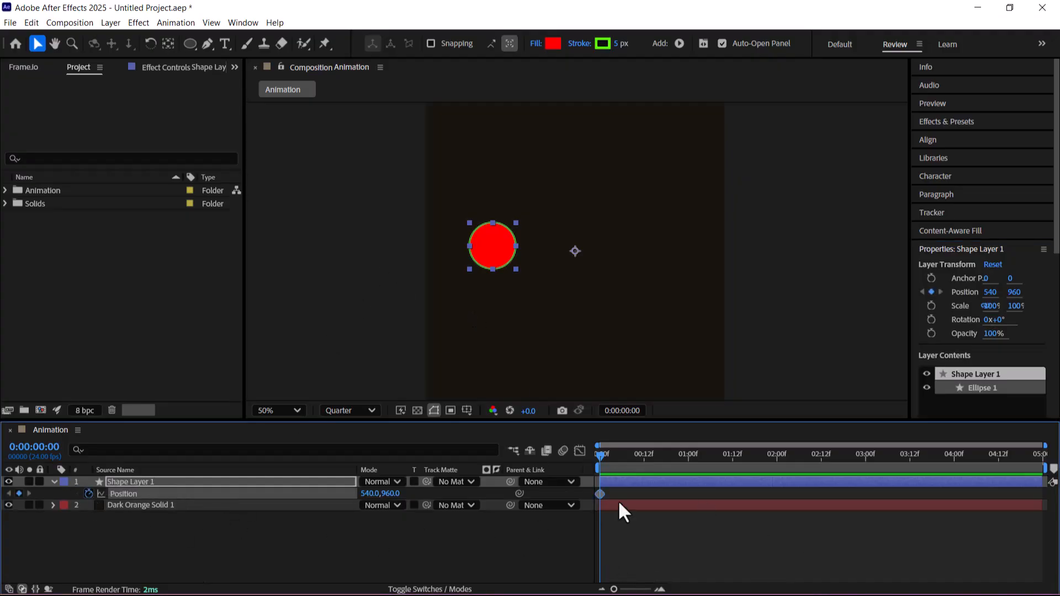
left_click_drag(601, 457, 776, 473)
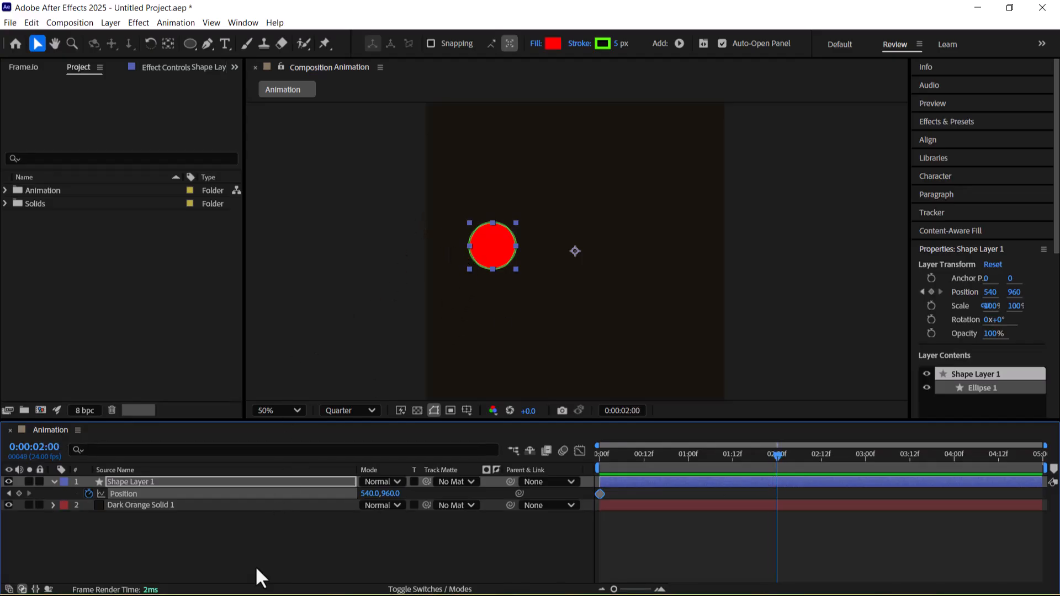
Duplicate the circle's shape layer twice and hide both copies
left_click(208, 512)
left_click(183, 481)
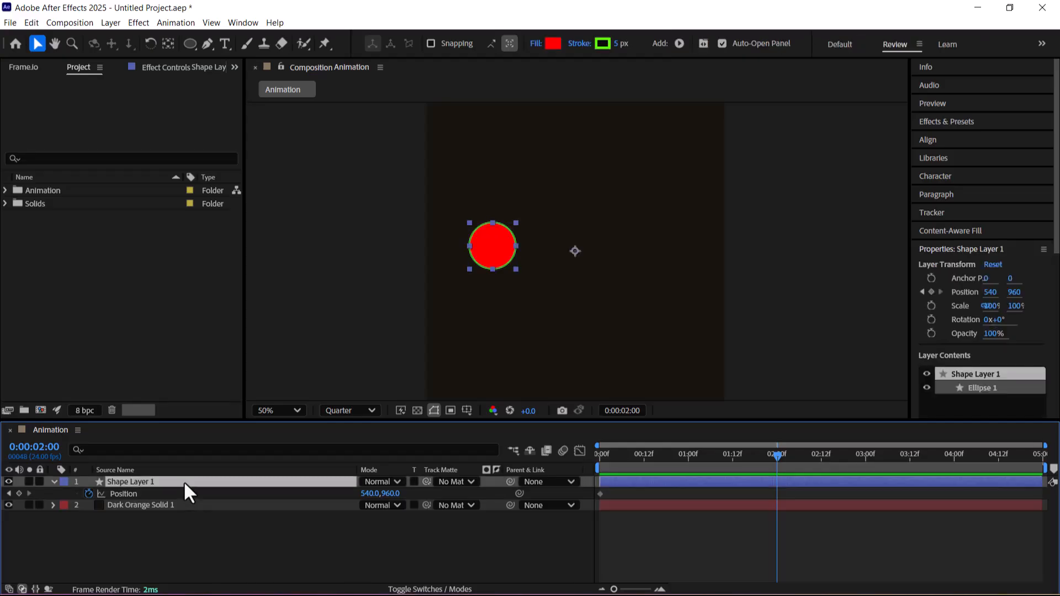
key("ctrl+d")
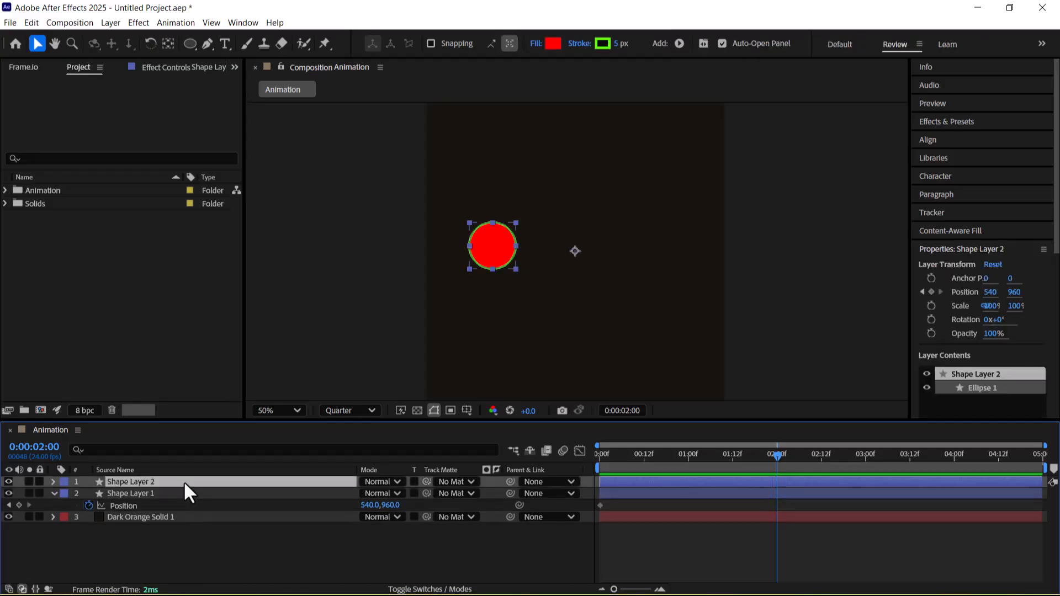
key("ctrl+d")
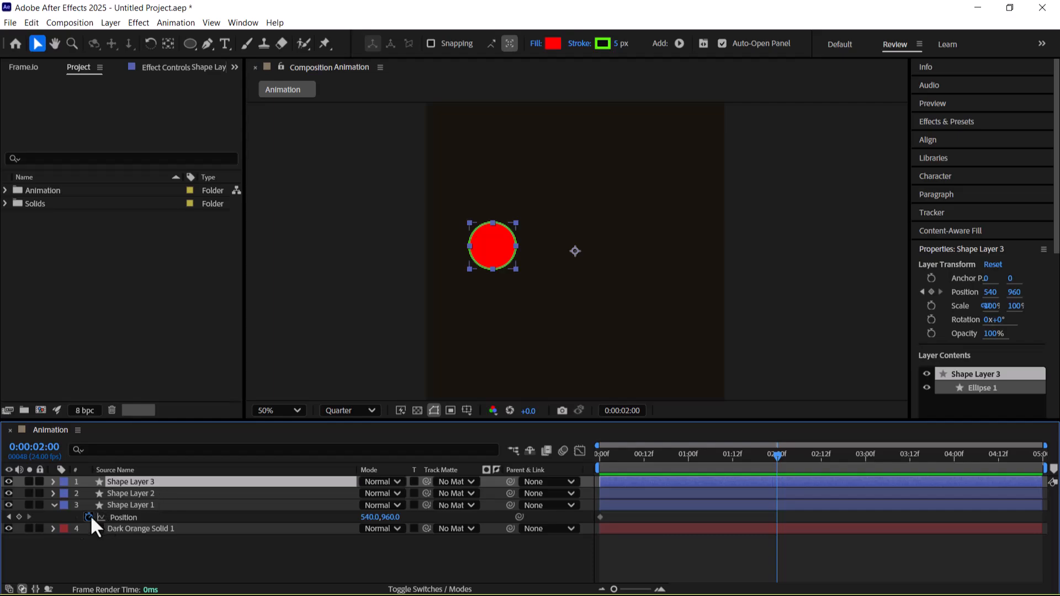
left_click(8, 493)
left_click(9, 482)
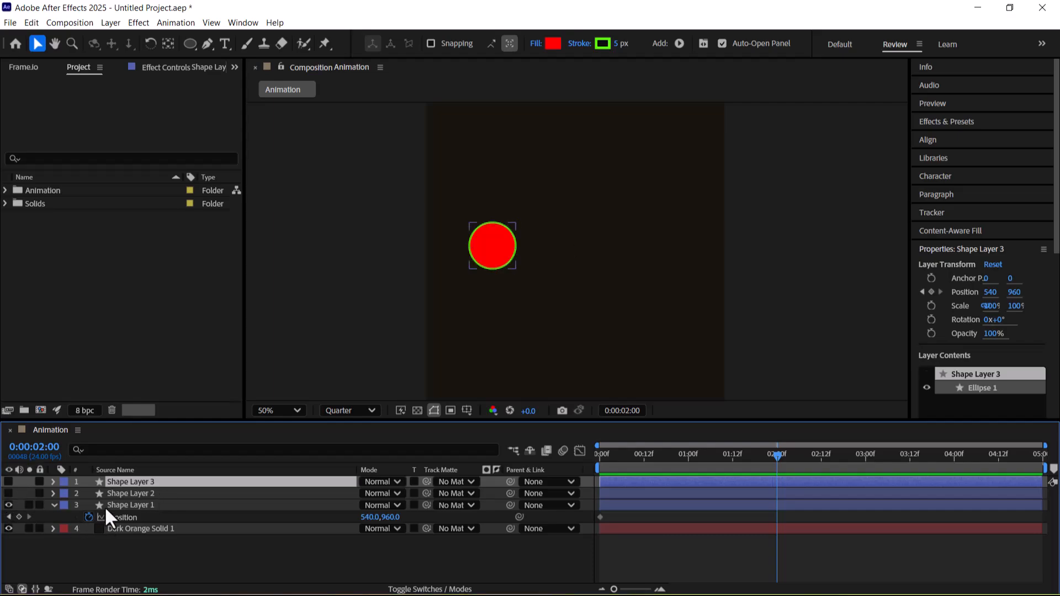
Move Shape Layer 1 horizontally to a Position of about 1208, 960 for its second keyframe at 2:00
left_click(108, 506)
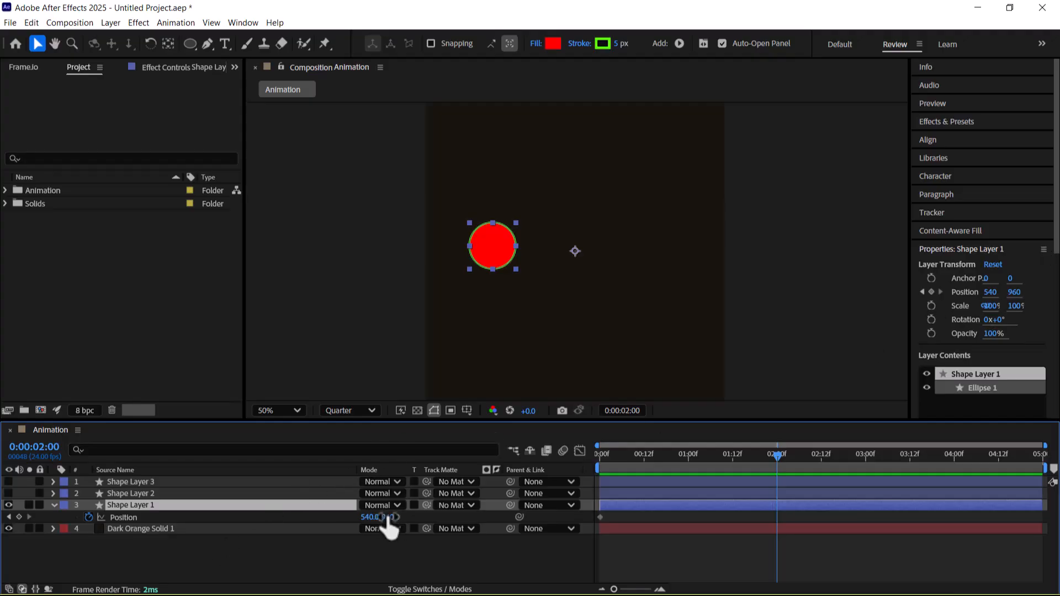
left_click_drag(388, 517, 442, 518)
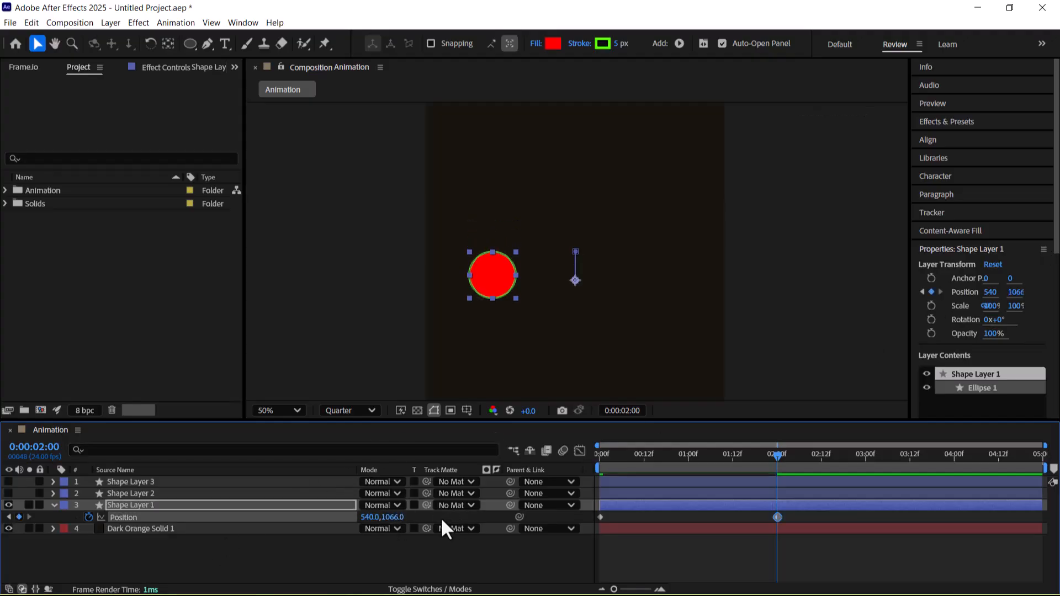
key("ctrl+z")
left_click_drag(365, 520, 815, 508)
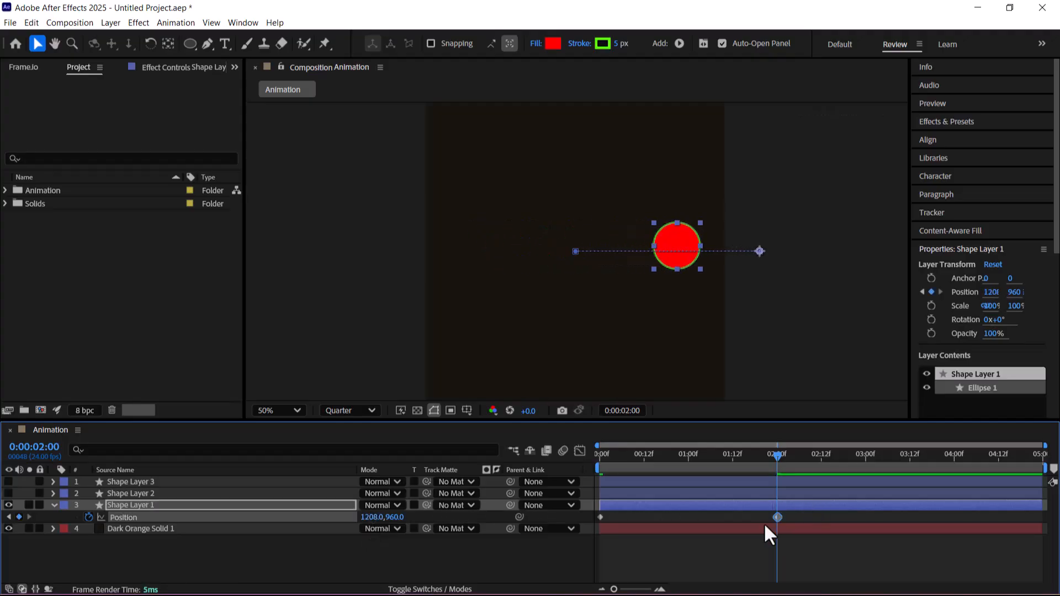
Preview the circle's horizontal movement from the beginning of the composition and return the current time to 0:00
left_click_drag(772, 458, 398, 462)
key("space")
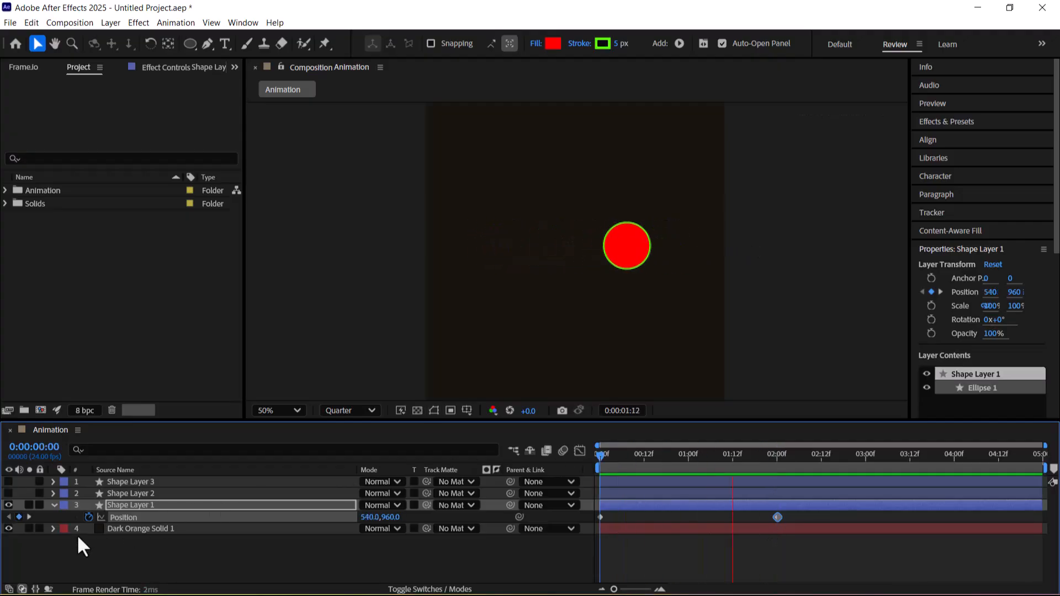
key("space")
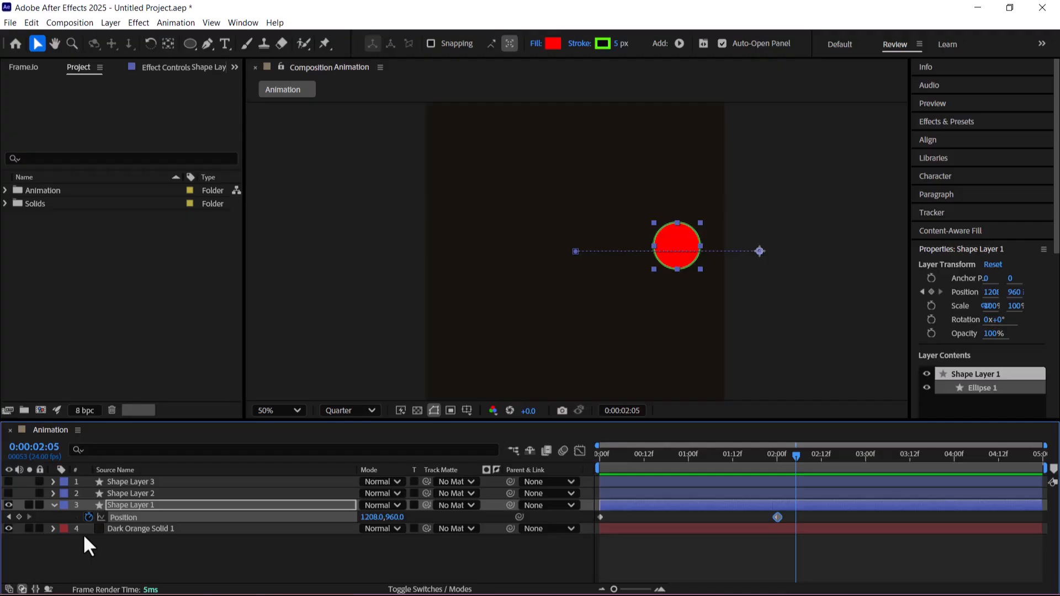
key("Home")
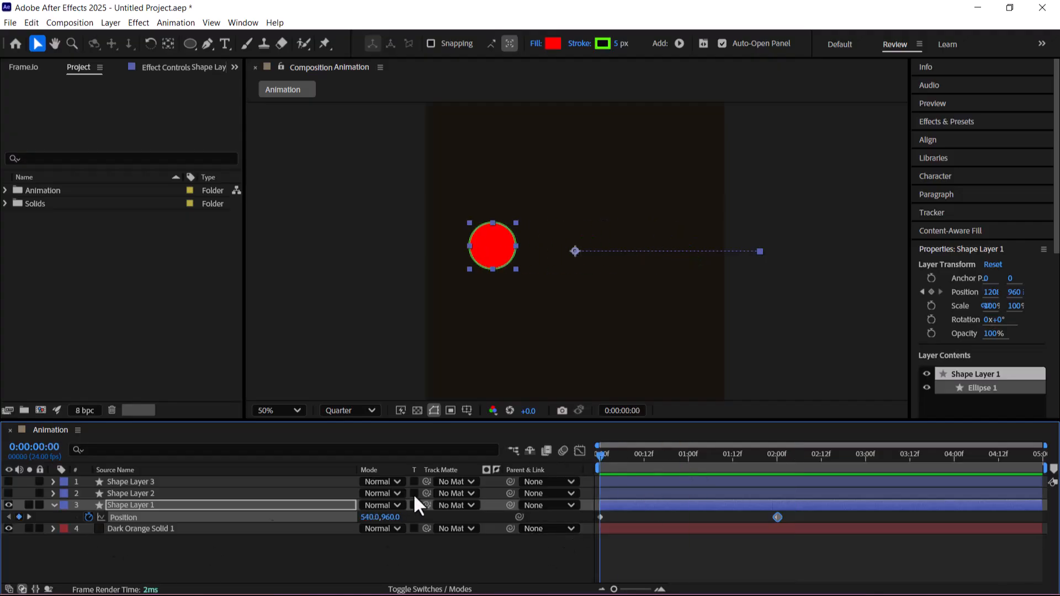
Show Shape Layer 2 and move its circle up to a Position of about 536, 648 at 0:00
left_click(111, 493)
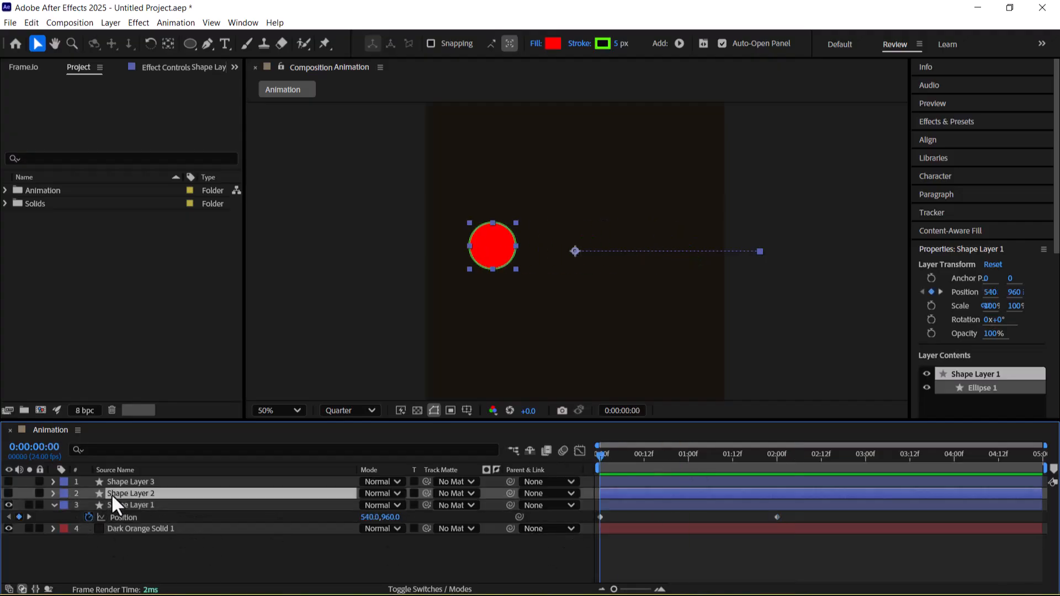
left_click(8, 493)
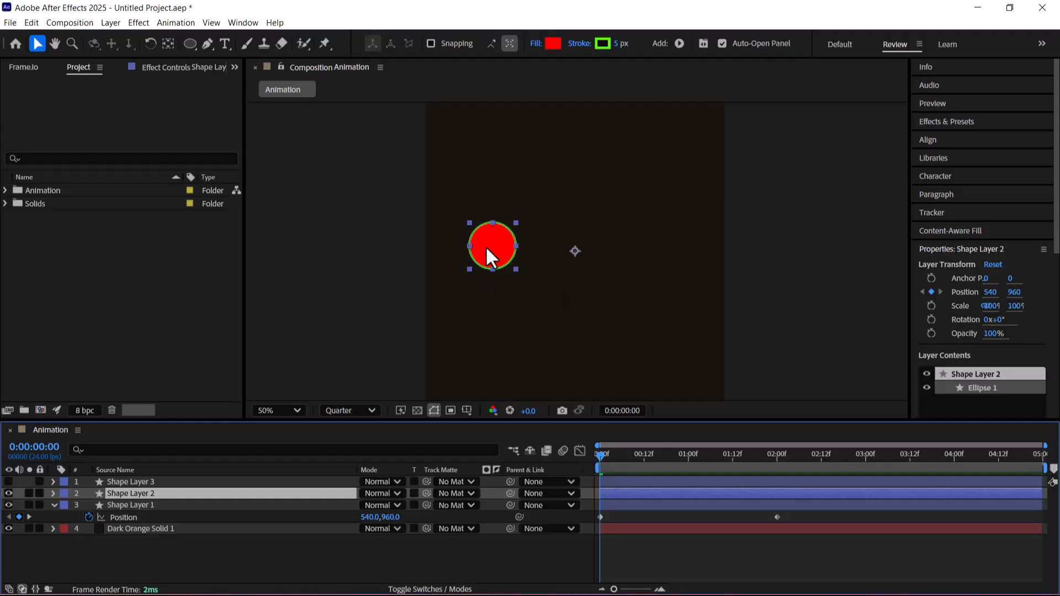
left_click_drag(485, 246, 485, 159)
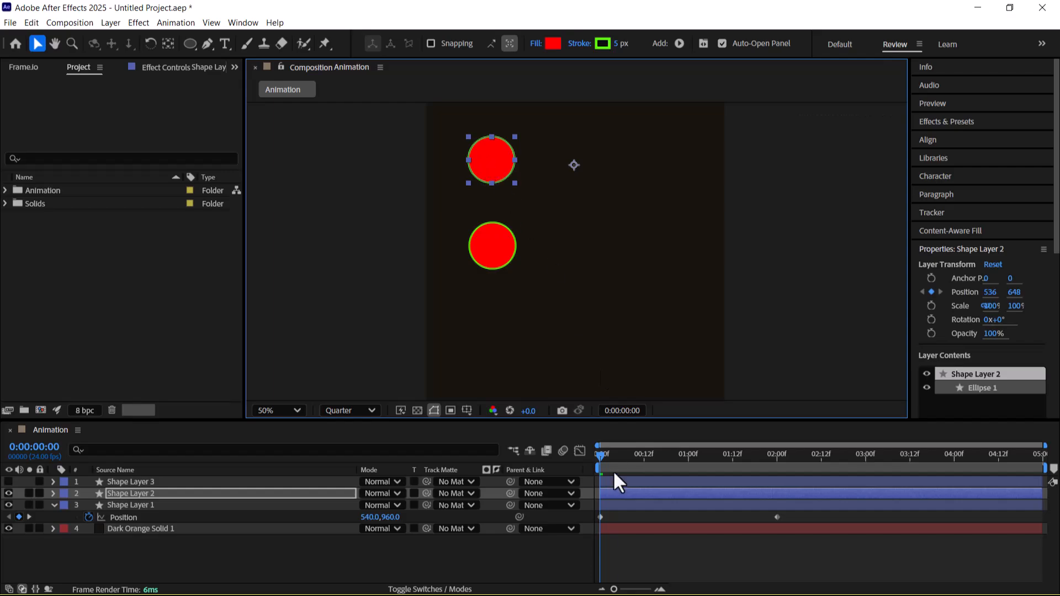
Expand Shape Layer 2 and move it down to a Position of about 536, 966 for a second keyframe at 3:00
left_click_drag(600, 455, 864, 449)
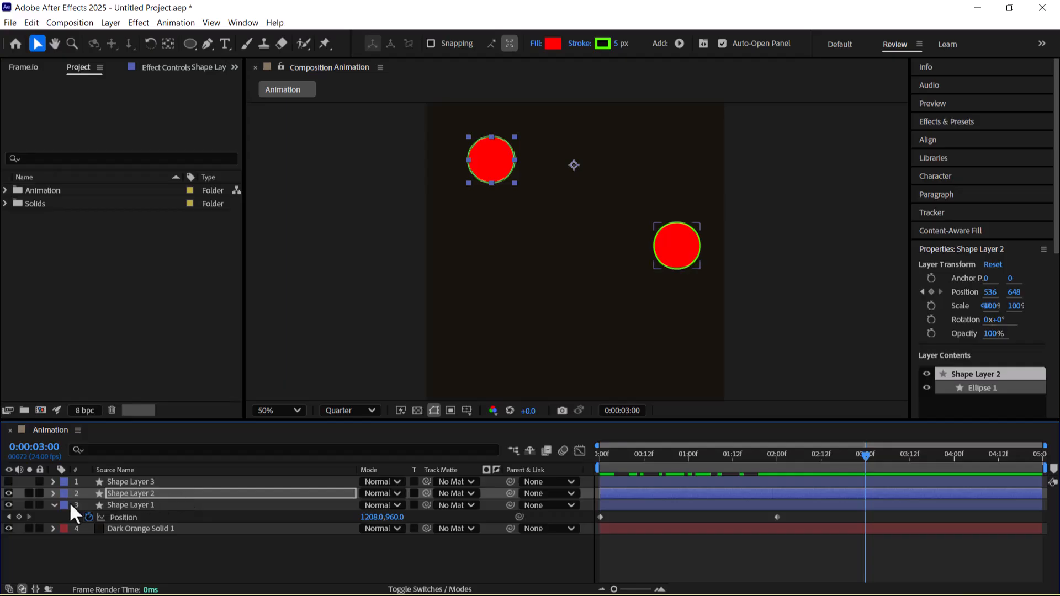
left_click(54, 493)
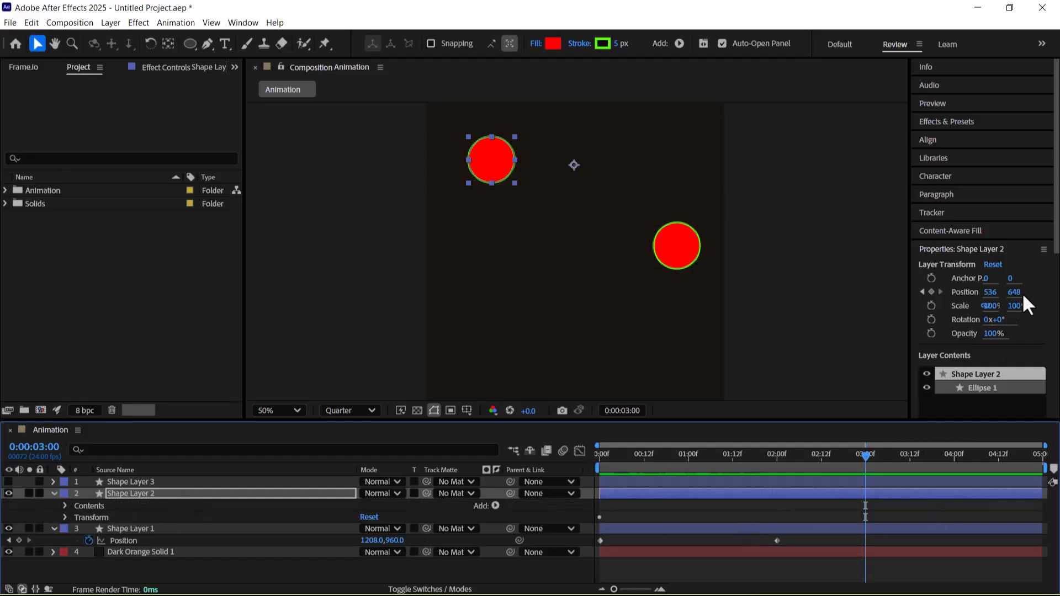
left_click_drag(1016, 293, 1054, 293)
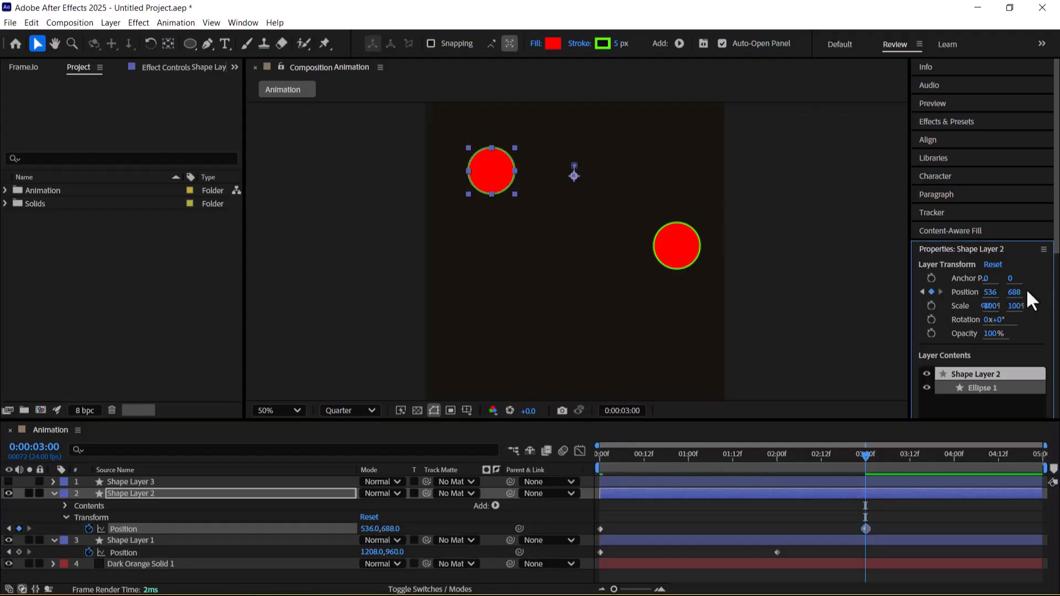
left_click_drag(1007, 293, 964, 294)
left_click_drag(1057, 254, 1048, 209)
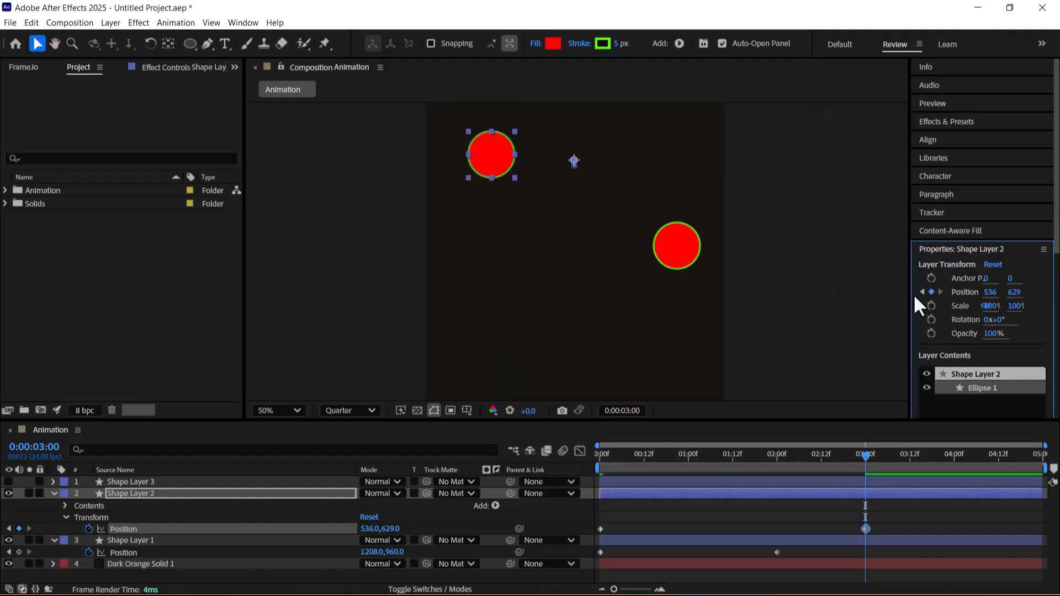
left_click_drag(1015, 292, 1050, 230)
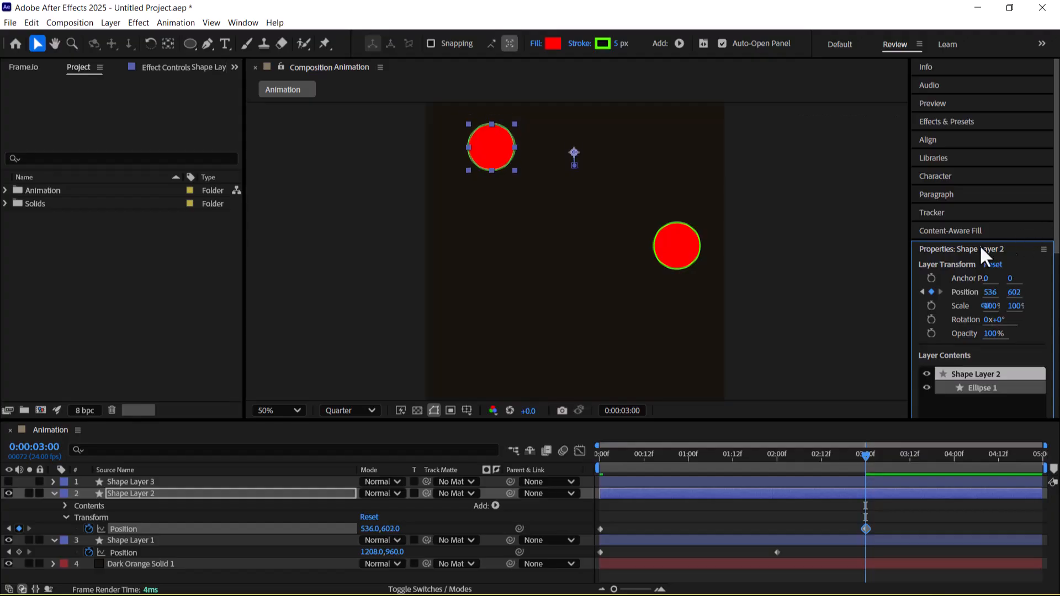
left_click_drag(393, 528, 731, 437)
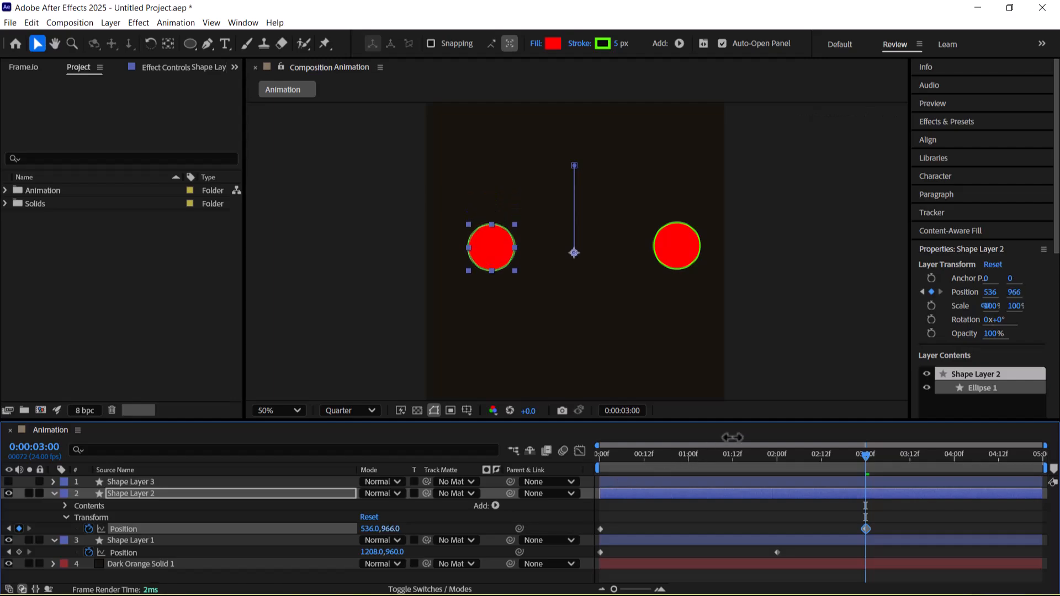
Preview the combined motion of both circles from the beginning of the composition
key("space")
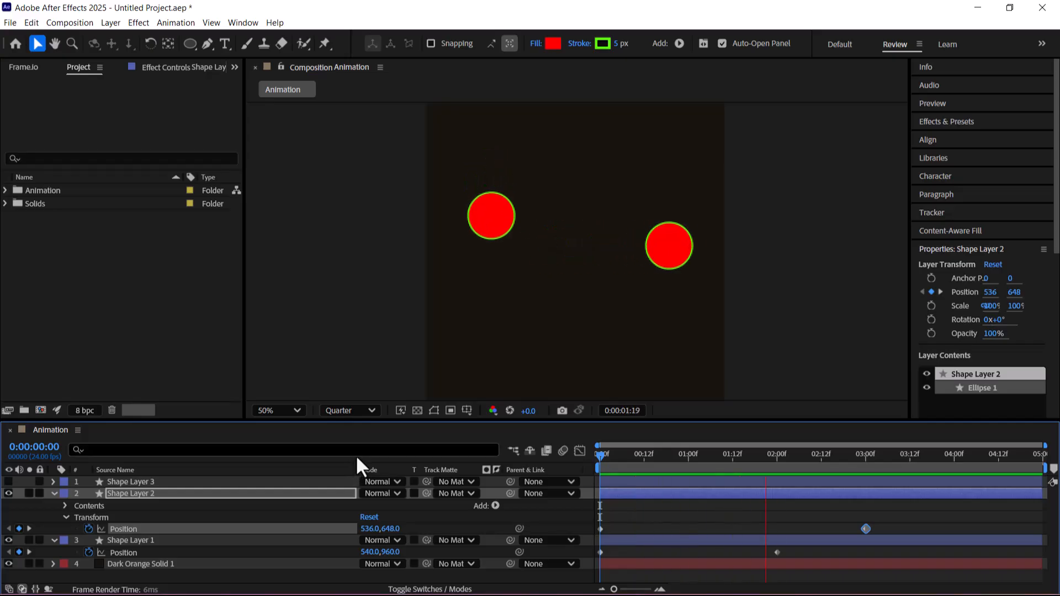
left_click_drag(734, 456, 508, 455)
key("space")
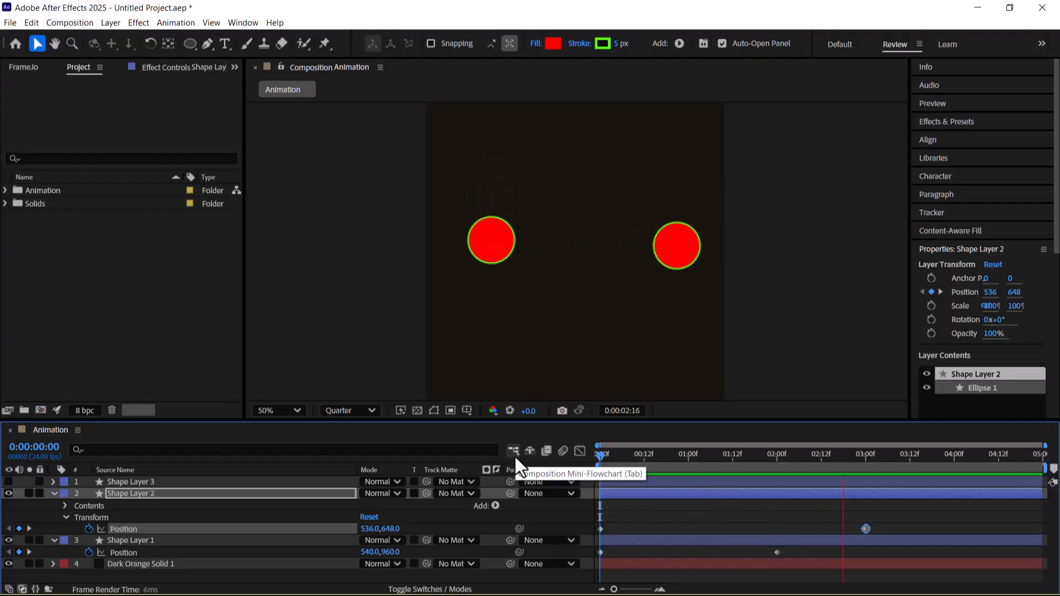
key("space")
Set the current time to 3:00, then show Shape Layer 3 and expand its properties
left_click_drag(697, 462, 864, 473)
left_click(136, 482)
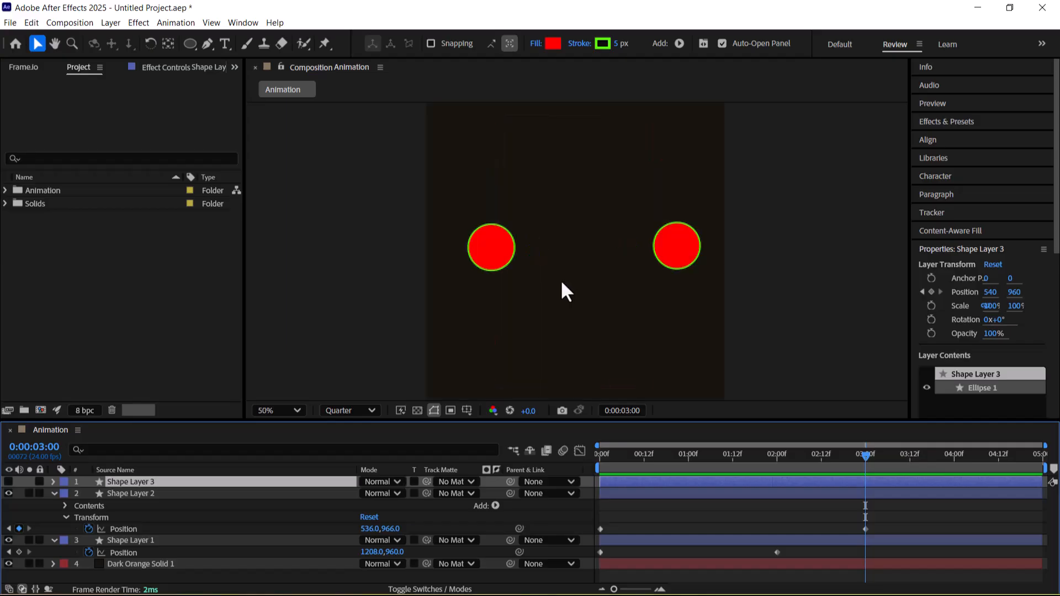
left_click(9, 481)
left_click(53, 482)
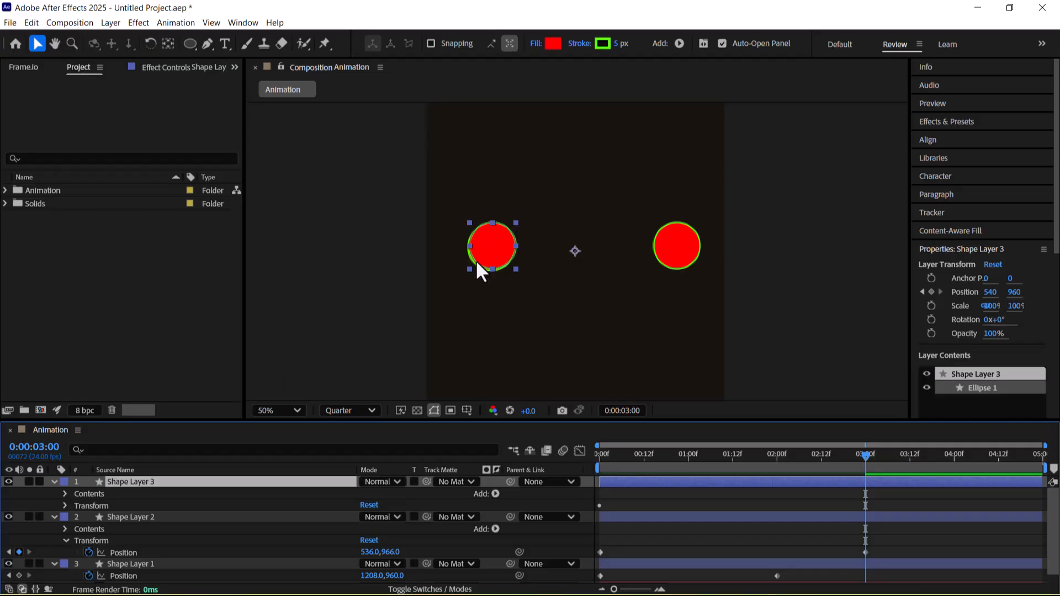
Move the Shape Layer 3 circle straight down to a Position of about 540, 1278 at 3:00
key("Down")
key("Down")
key("Down")
key("Down")
key("Down")
key("Down")
key("Down")
key("Down")
key("Down")
key("Down")
key("Down")
key("Down")
key("Down")
key("Down")
key("Down")
key("Down")
key("Down")
key("Down")
key("Down")
key("Down")
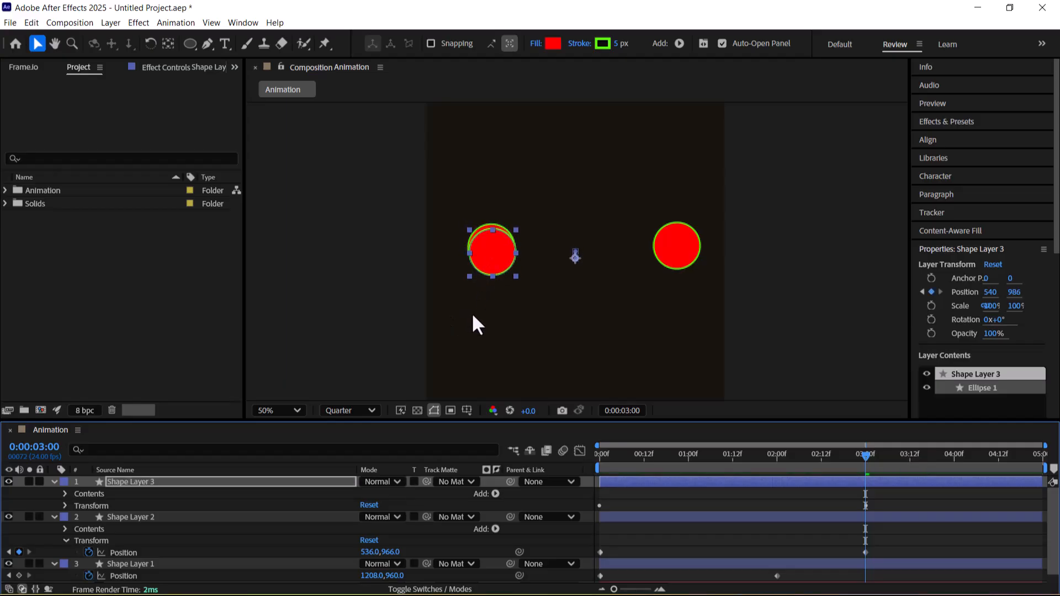
key("Down")
key("Down")
key("Down")
key("Down")
key("Down")
key("Down")
key("Down")
key("Down")
key("Down")
key("Down")
key("Down")
key("Down")
key("Down")
key("Down")
key("Down")
key("Down")
key("Down")
key("Down")
key("Down")
key("Down")
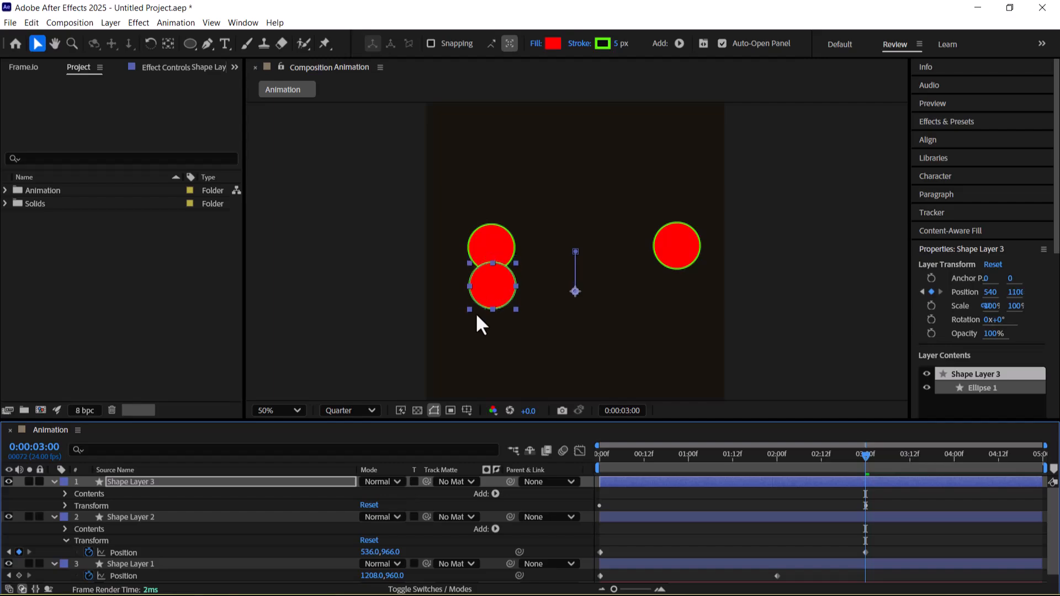
key("Down")
key("Down")
key("Down")
key("Down")
key("Down")
key("Down")
key("Down")
key("Down")
key("Down")
key("Down")
key("Down")
key("Down")
key("Down")
key("Down")
key("Down")
key("Down")
key("Down")
key("Down")
key("Down")
key("Down")
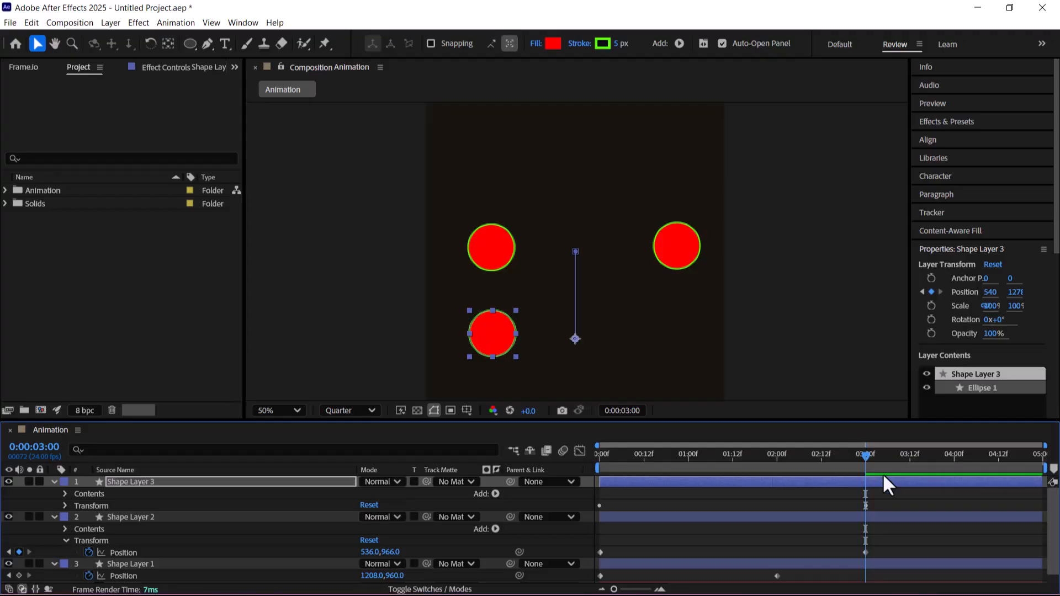
Scrub through the animation from 0:00 past 3:00 to check the circles' motion, and return to the 3:00 keyframe
mouse_move(869, 462)
left_mouse_down()
mouse_move(643, 472)
mouse_move(866, 478)
left_mouse_up()
key("Home")
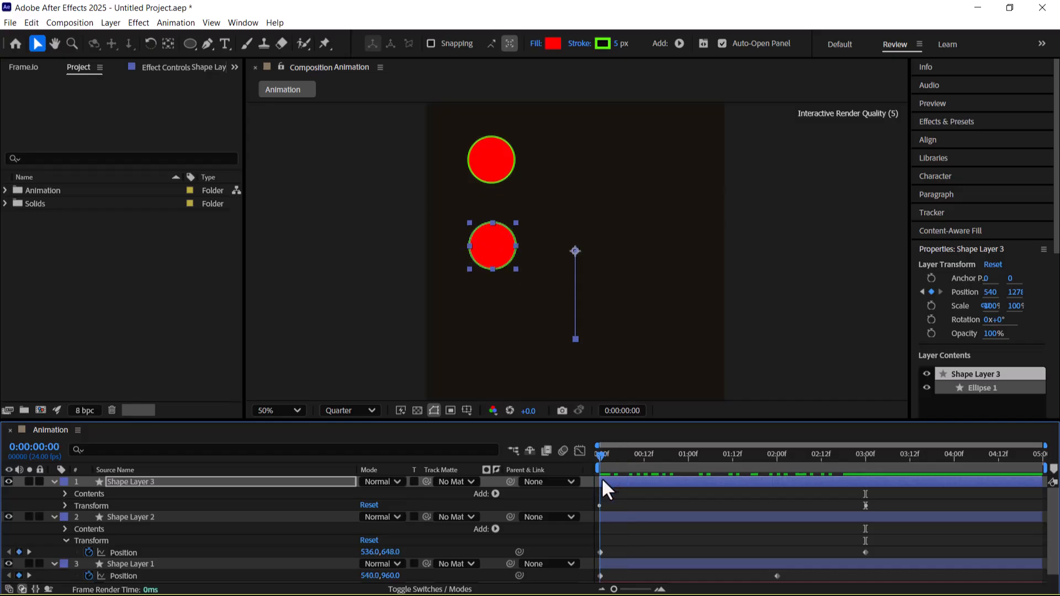
left_click_drag(599, 479, 894, 477)
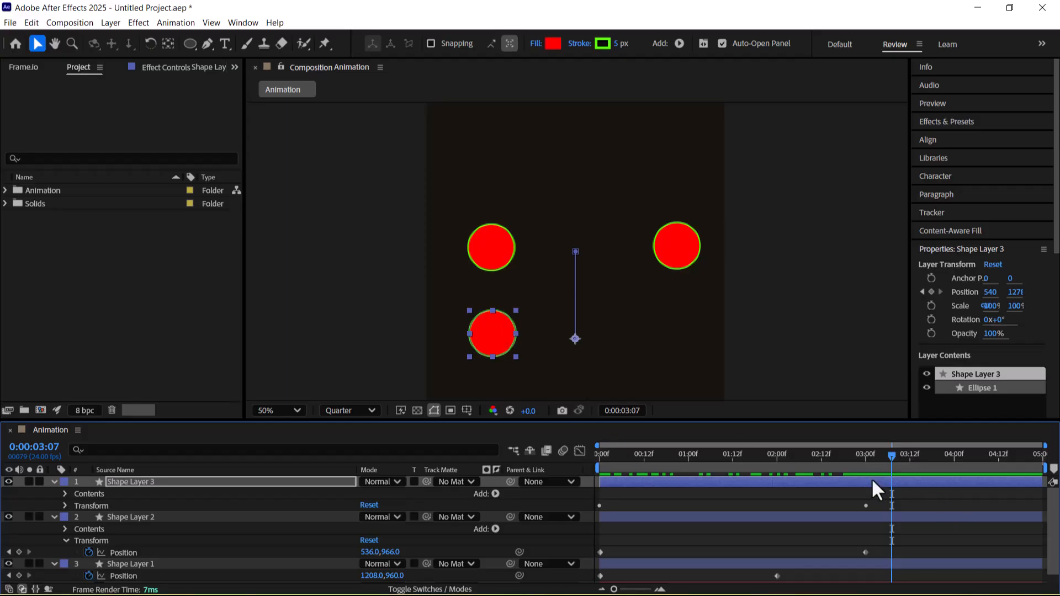
key("j")
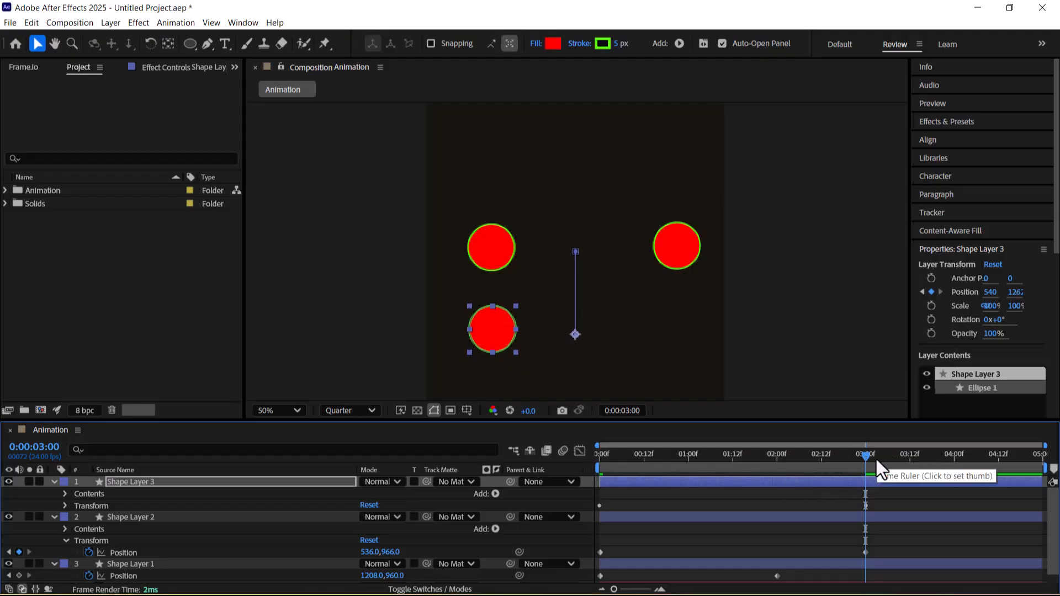
Raise the Shape Layer 3 circle to a Position of 540, 1134 at 3:00, just below the Shape Layer 2 circle
key("Up")
key("Up")
key("Up")
key("Up")
key("Up")
key("Up")
key("Up")
key("Up")
key("Up")
key("Up")
key("Up")
key("Up")
key("Up")
key("Up")
key("Up")
key("Up")
key("Up")
key("Up")
key("Up")
key("Up")
key("Up")
key("Up")
key("Up")
key("Up")
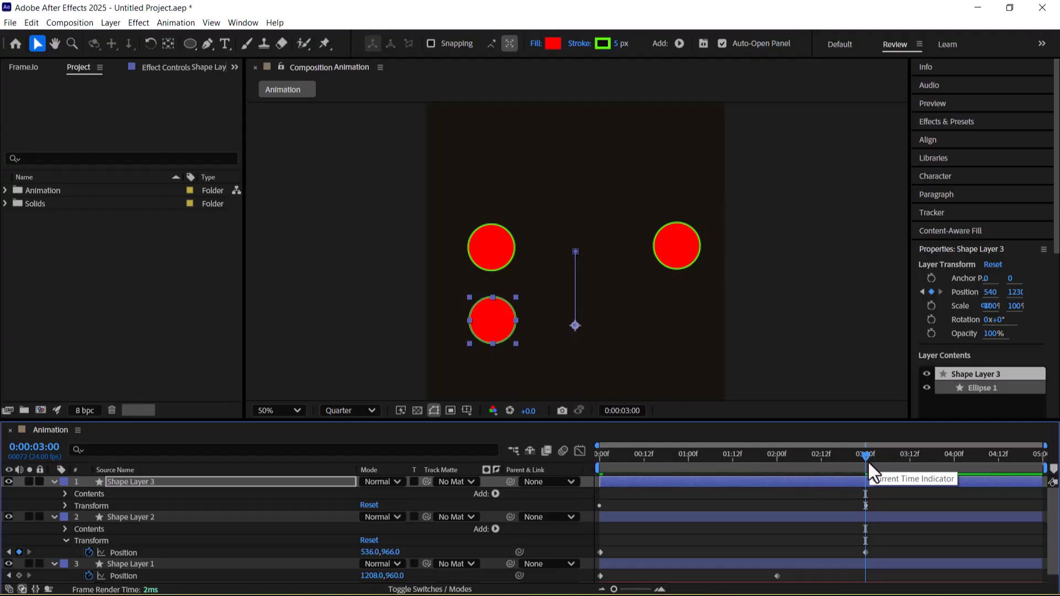
key("Up")
key("Up")
key("Up")
key("Up")
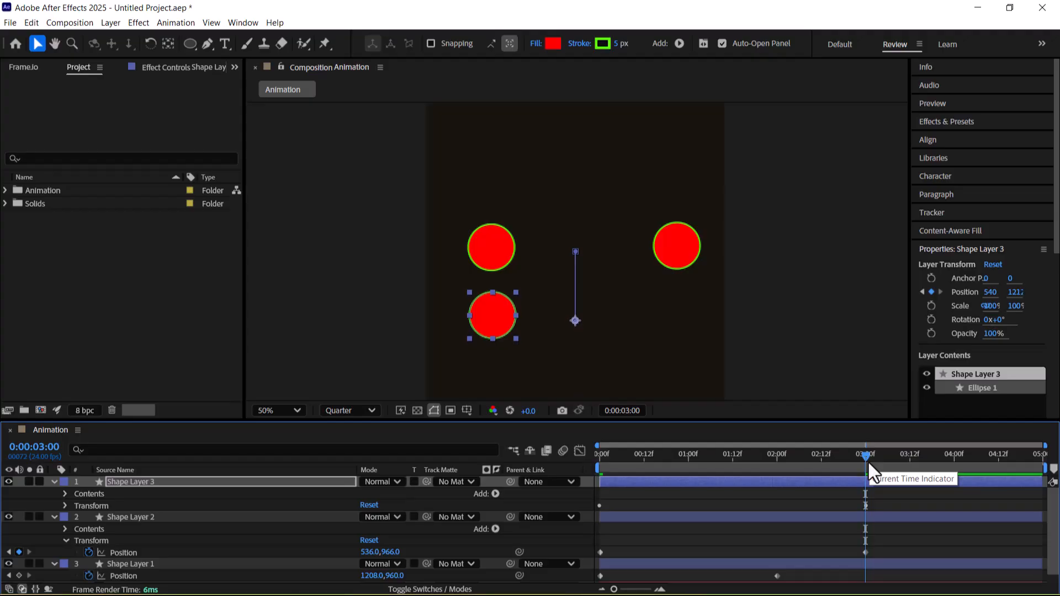
key("Up")
key("Up")
key("Up")
key("Up")
key("Up")
key("Up")
key("Up")
key("Up")
key("Up")
key("Up")
key("Up")
key("Up")
key("Up")
key("Up")
key("Up")
key("Up")
key("Up")
key("Up")
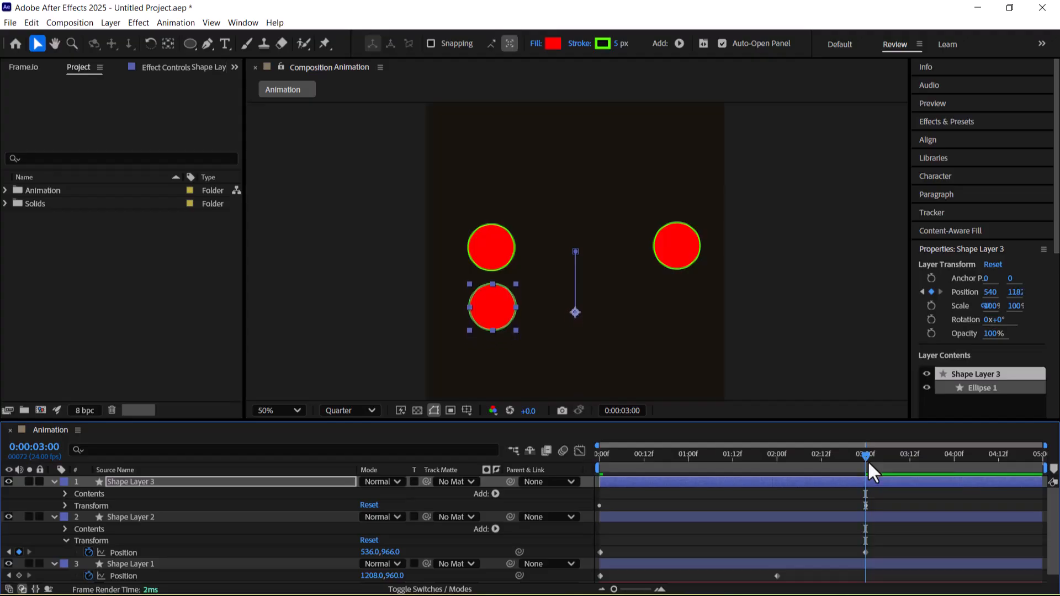
key("Up")
key("Up")
key("Up")
key("Up")
key("Up")
key("Up")
key("Up")
key("Up")
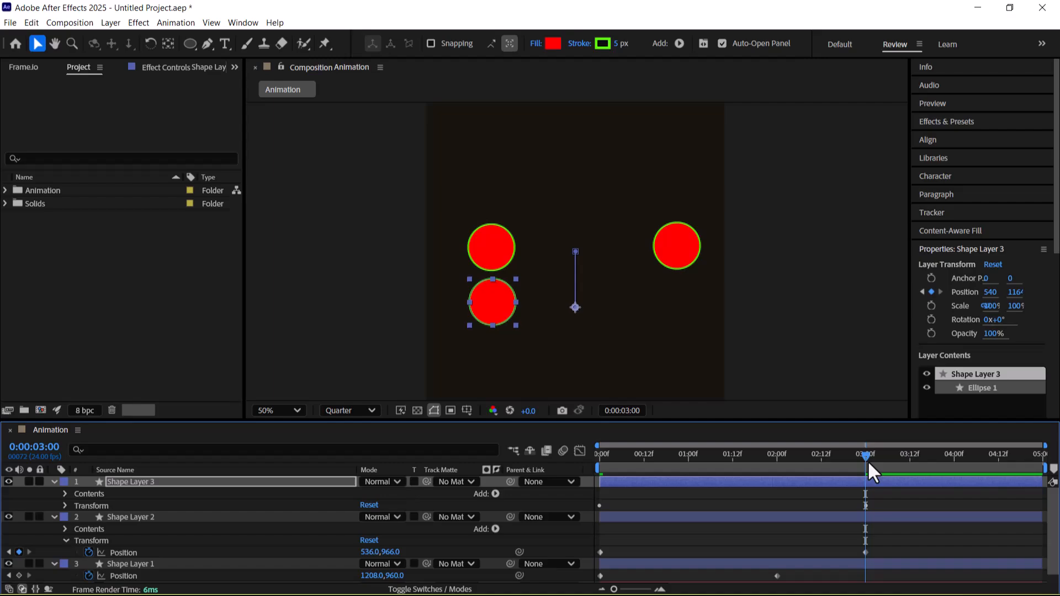
key("Up")
key("Up")
key("Up")
key("Up")
key("Up")
key("Up")
key("Up")
key("Up")
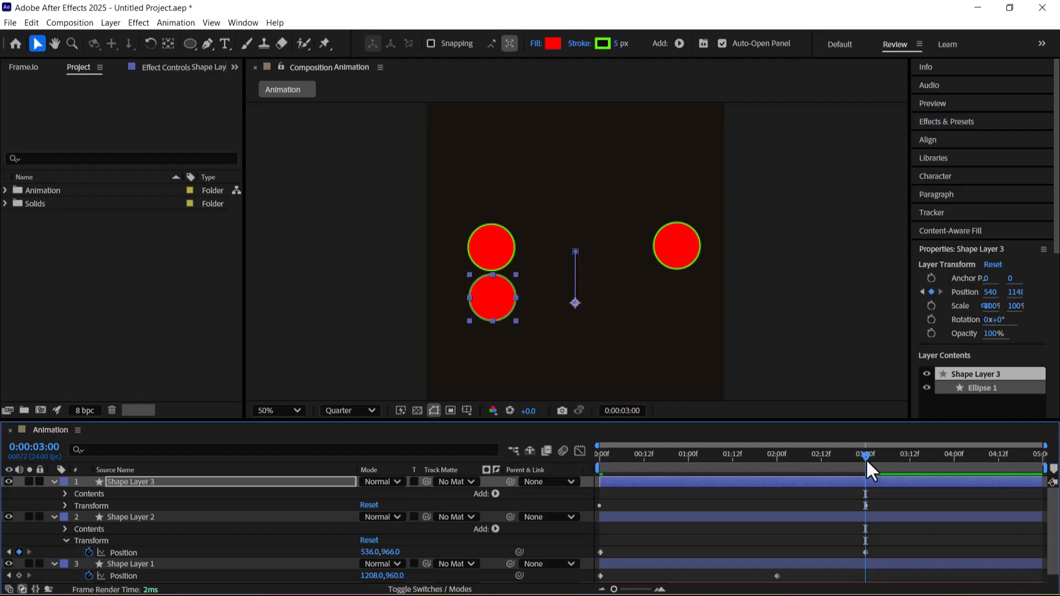
key("Up")
key("Up")
key("Up")
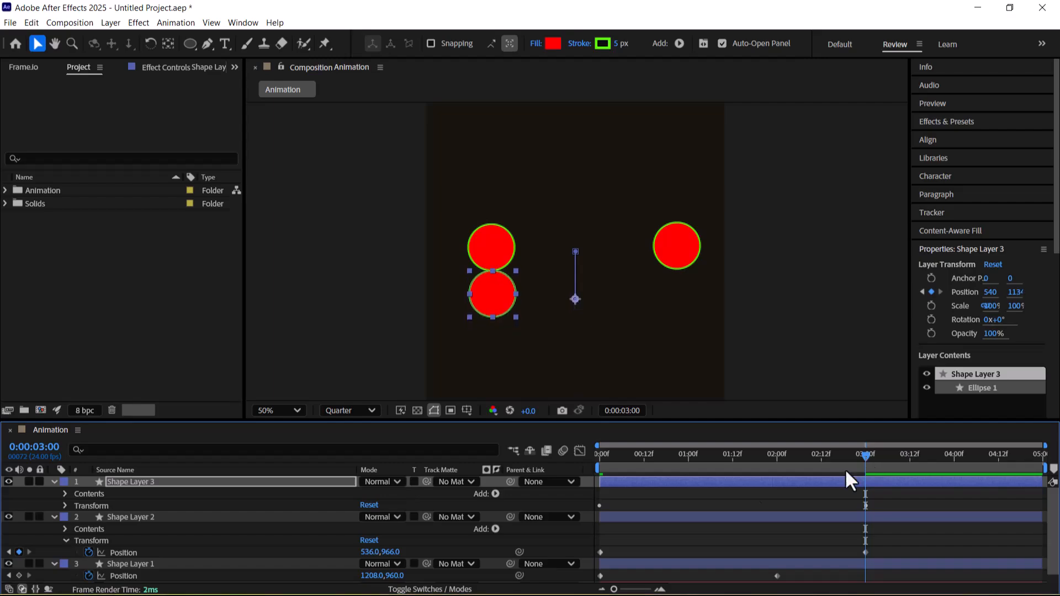
Reveal the Transform properties of Shape Layer 3 and delete its Position keyframe at 3:00
left_click(65, 505)
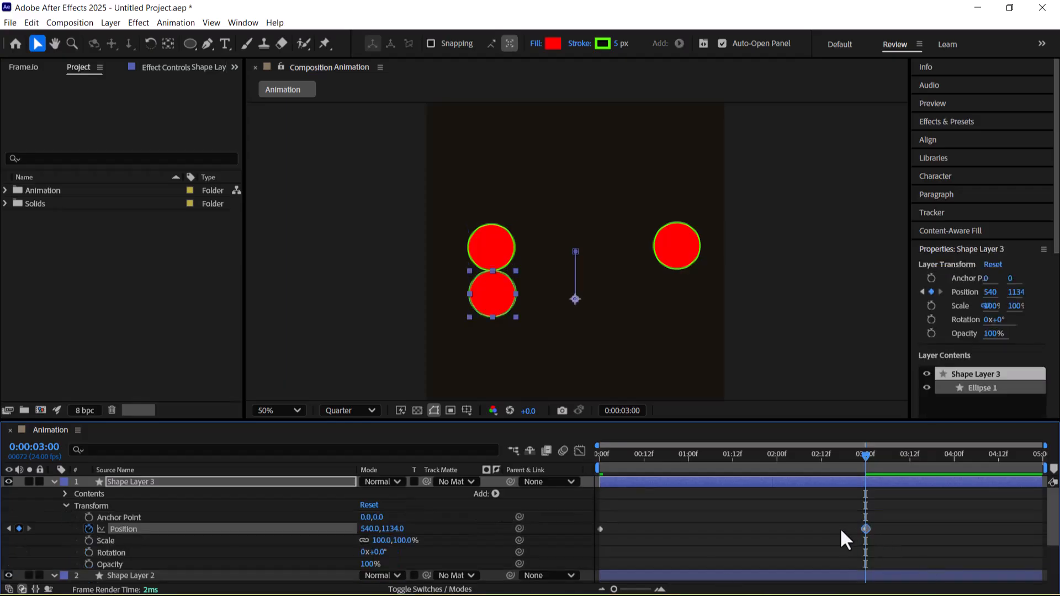
key("Delete")
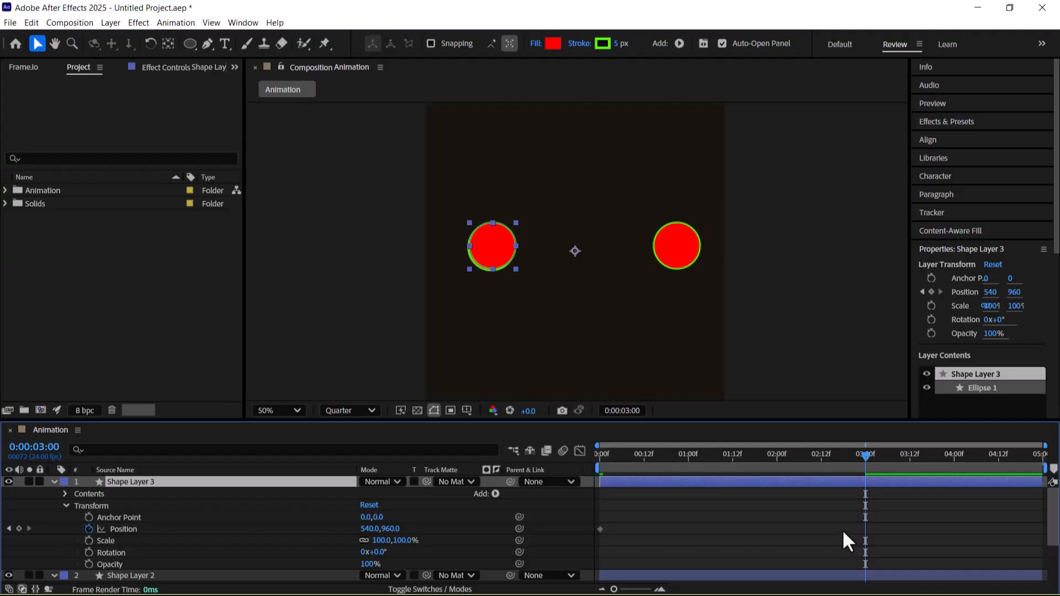
Keyframe the Shape Layer 3 circle's Position at about 546, 1282 at 0:00 and about 1216, 1284 at 3:00
left_click_drag(630, 458, 540, 451)
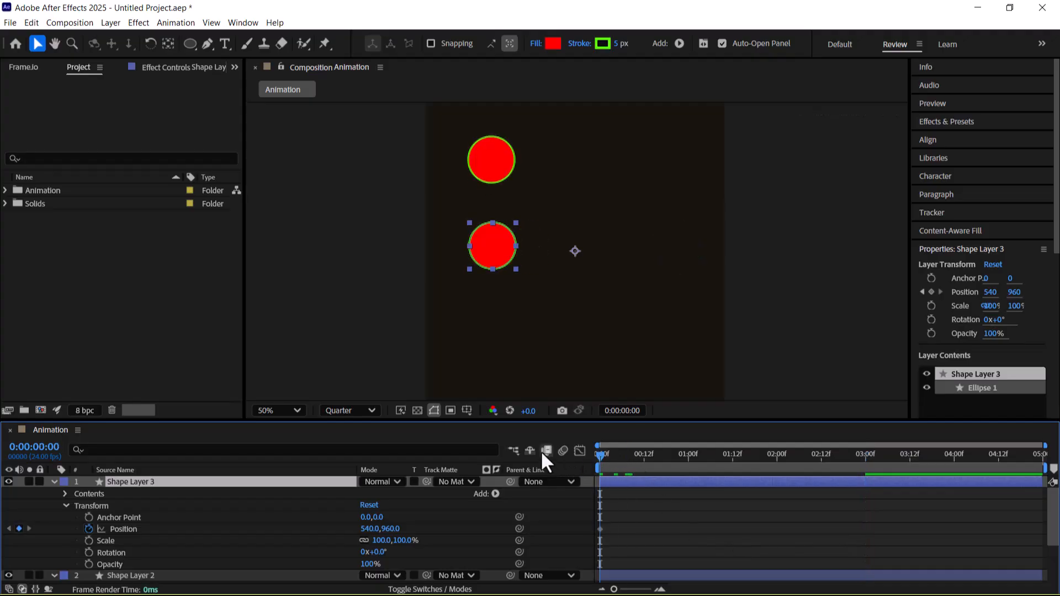
left_click_drag(490, 245, 492, 331)
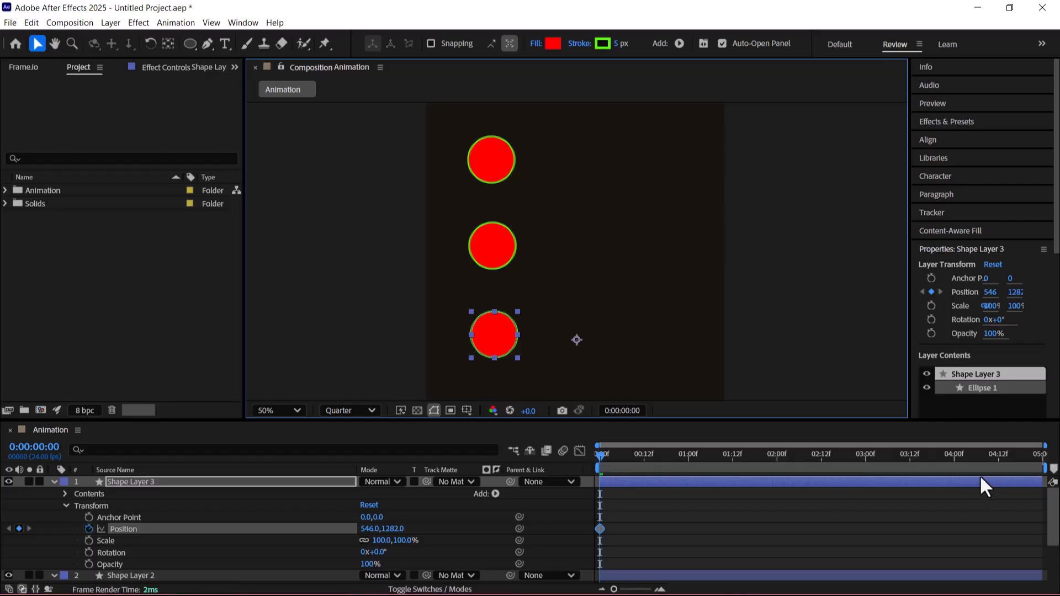
left_click(865, 455)
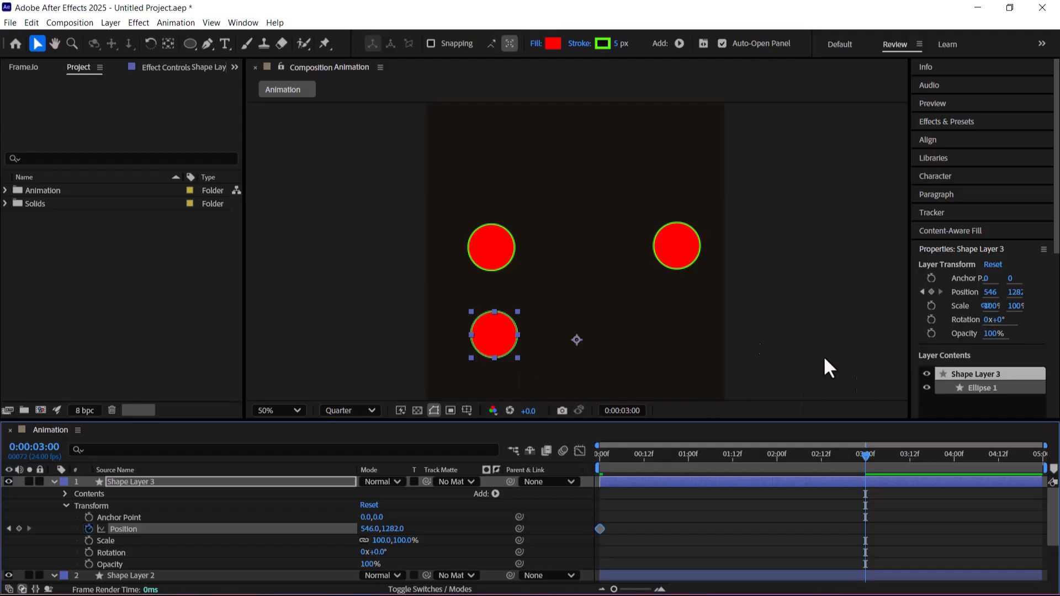
left_click_drag(494, 327, 676, 330)
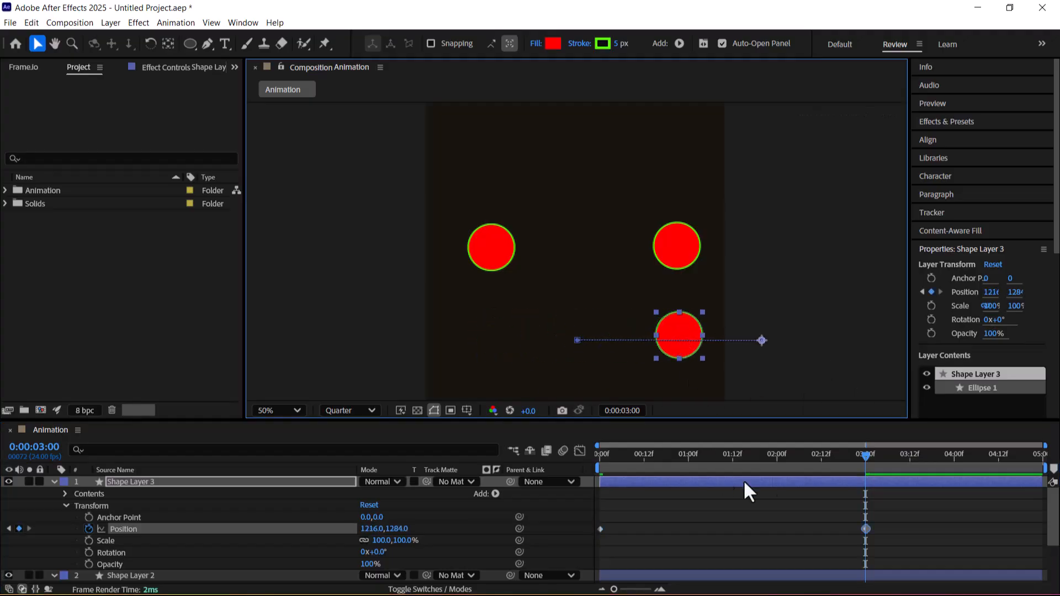
Preview the motion of all three circles from the beginning and return the current time to 0:00
key("Home")
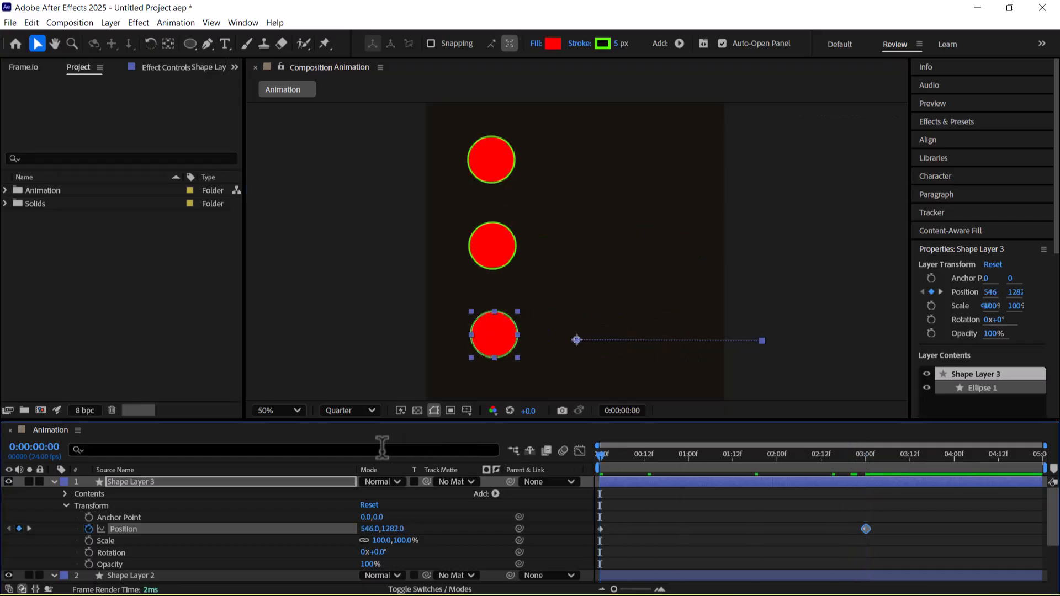
key("space")
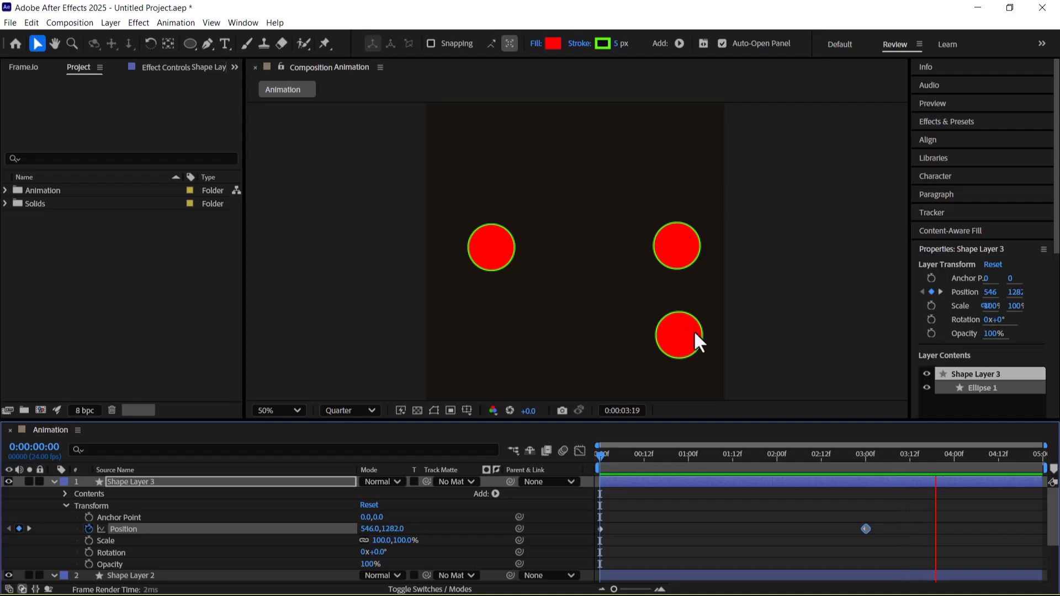
left_click(729, 452)
key("Home")
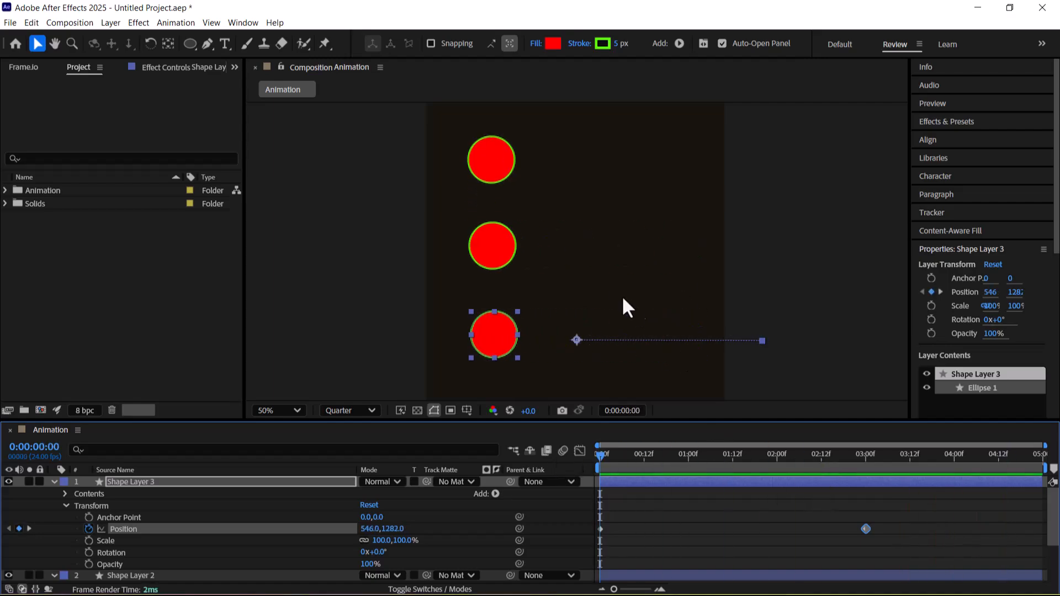
Change the fill colour of the Shape Layer 3 circle to blue, 000BFF
scroll(616, 290, "down", 2)
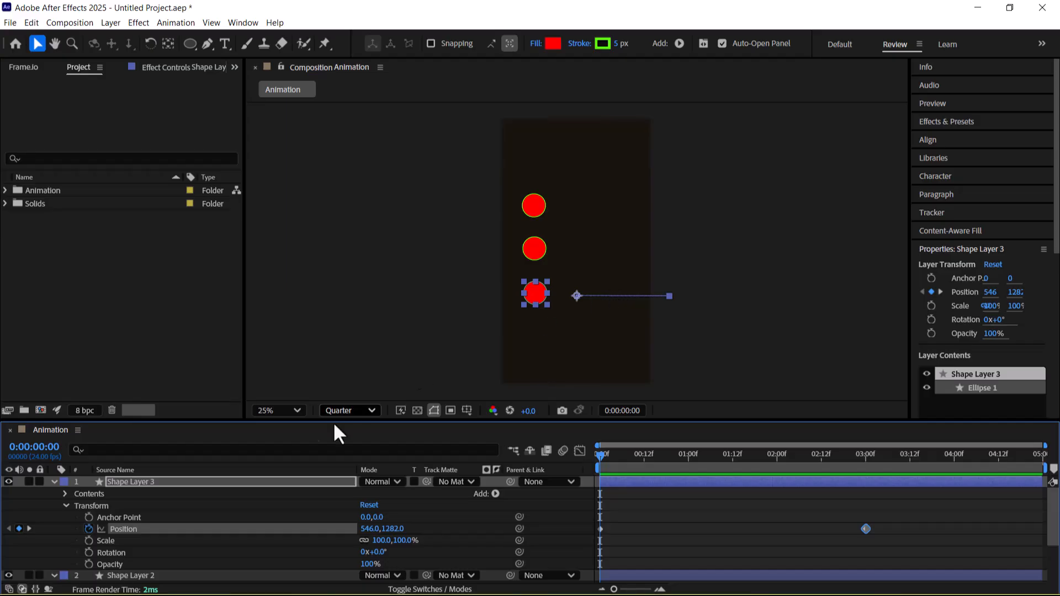
left_click(551, 43)
left_click(566, 277)
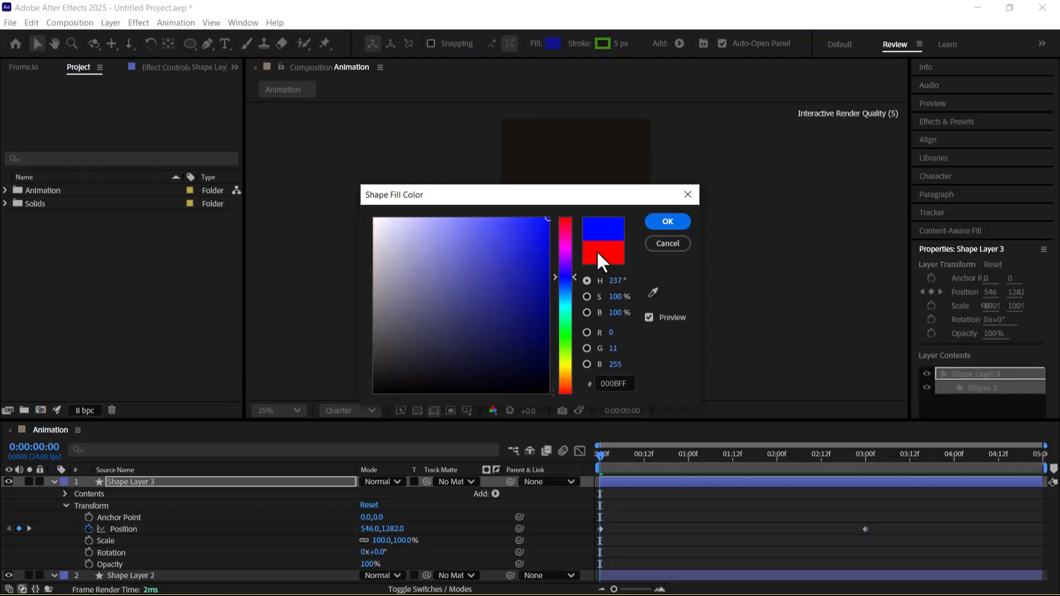
left_click(658, 223)
Change the fill colour of the upper circle, Shape Layer 2, to bright green
left_click(529, 204)
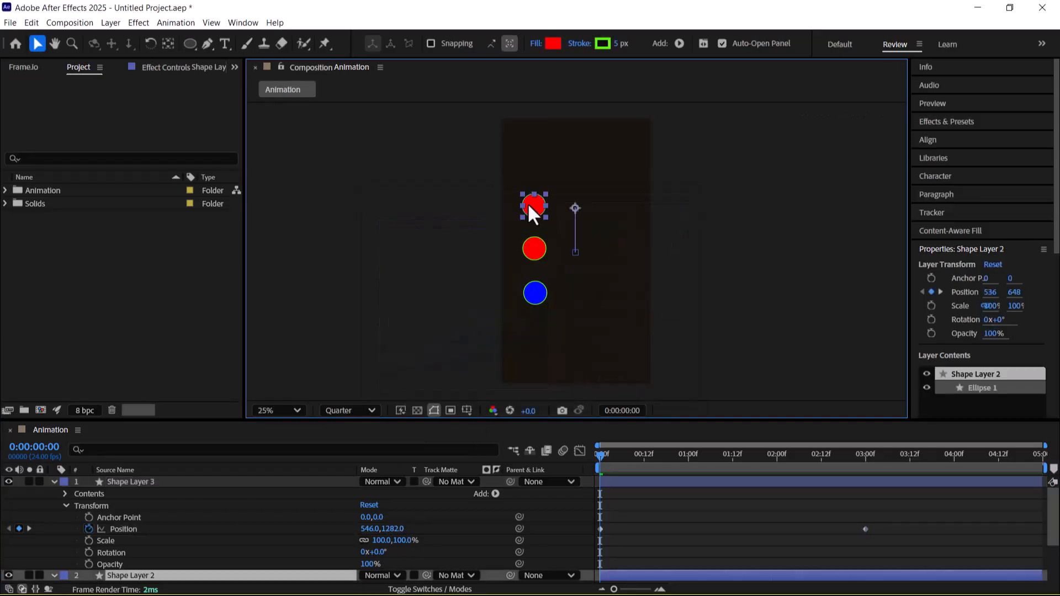
left_click(551, 43)
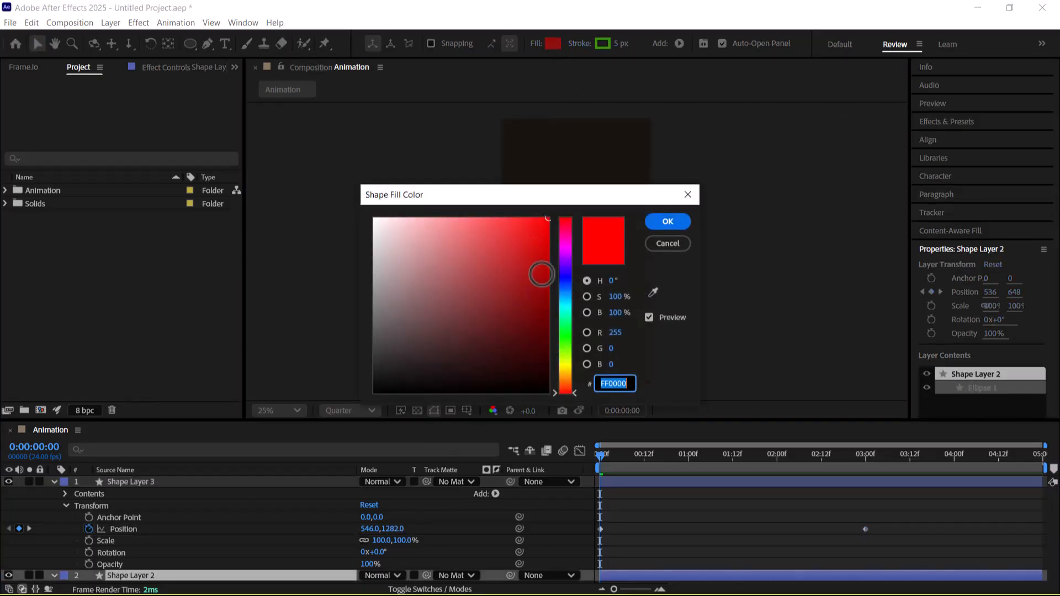
left_click(568, 346)
left_click(667, 221)
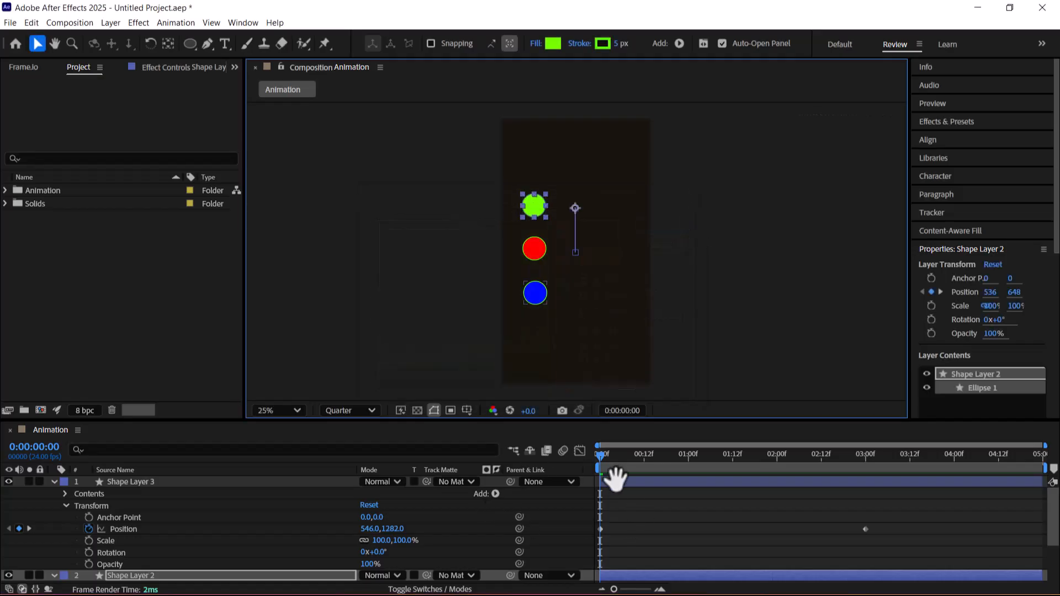
Play back the recoloured three-circle animation from the beginning of the composition, and stop the preview
key("space")
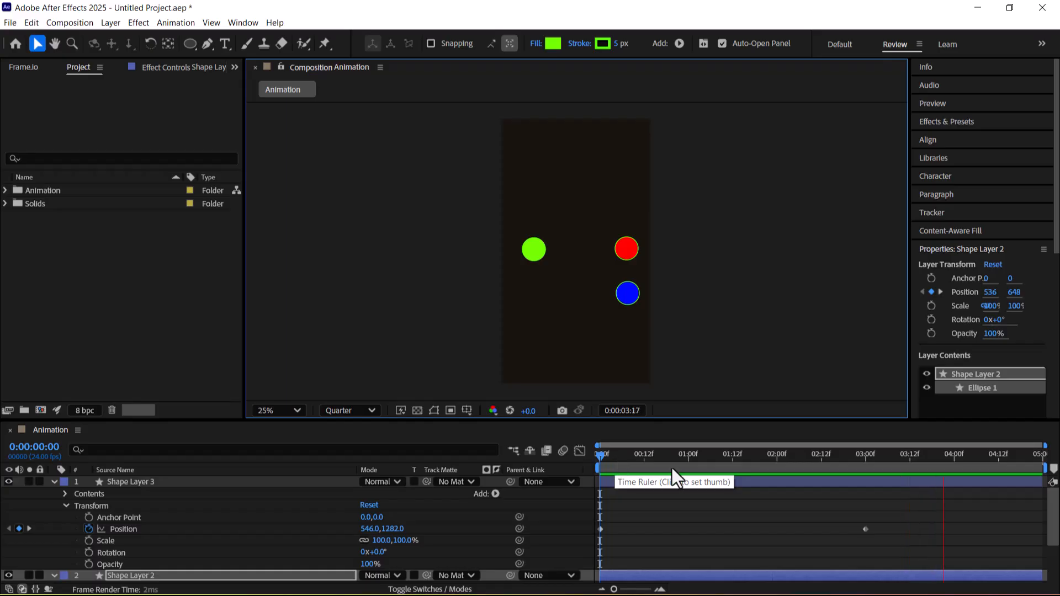
left_click(600, 465)
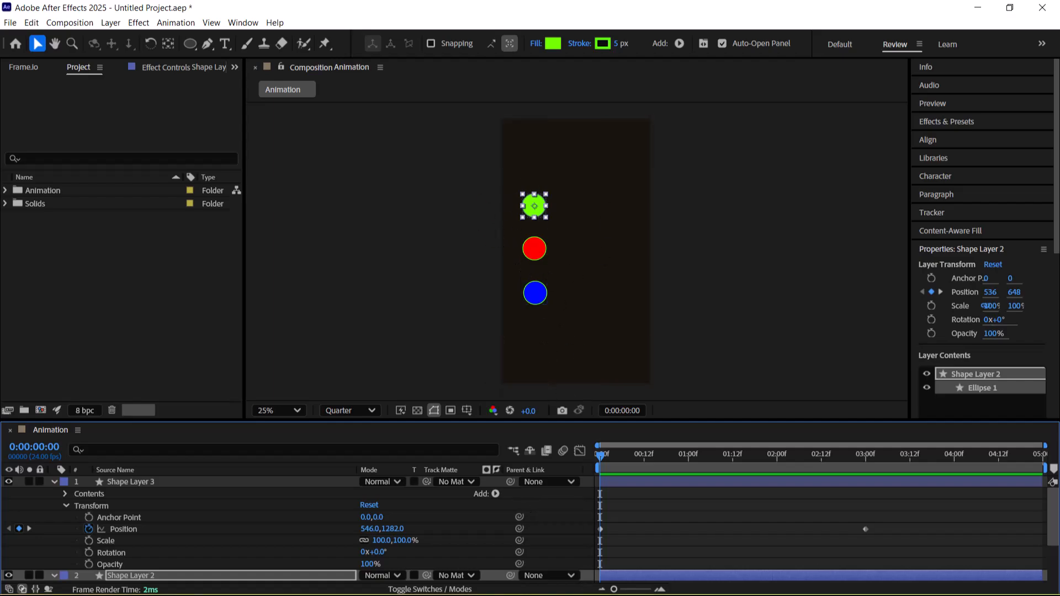
key("super")
left_click(670, 19)
key("space")
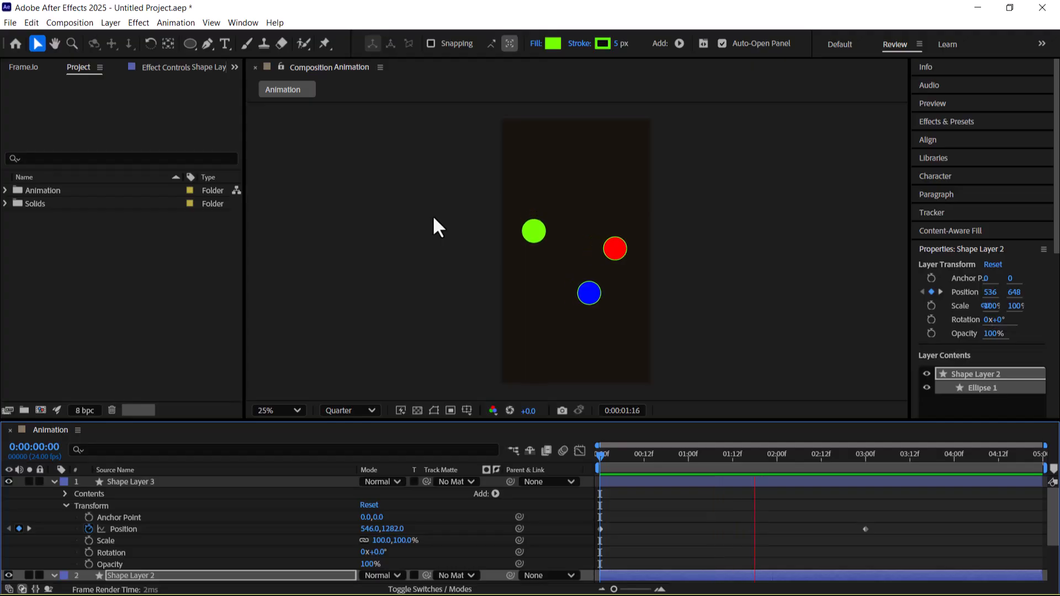
key("space")
key("super")
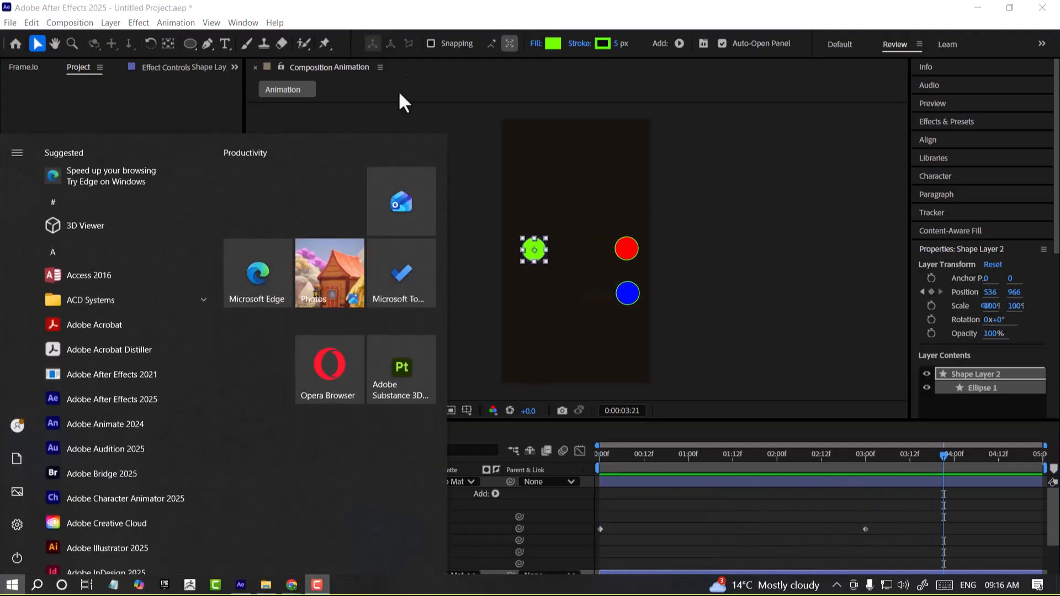